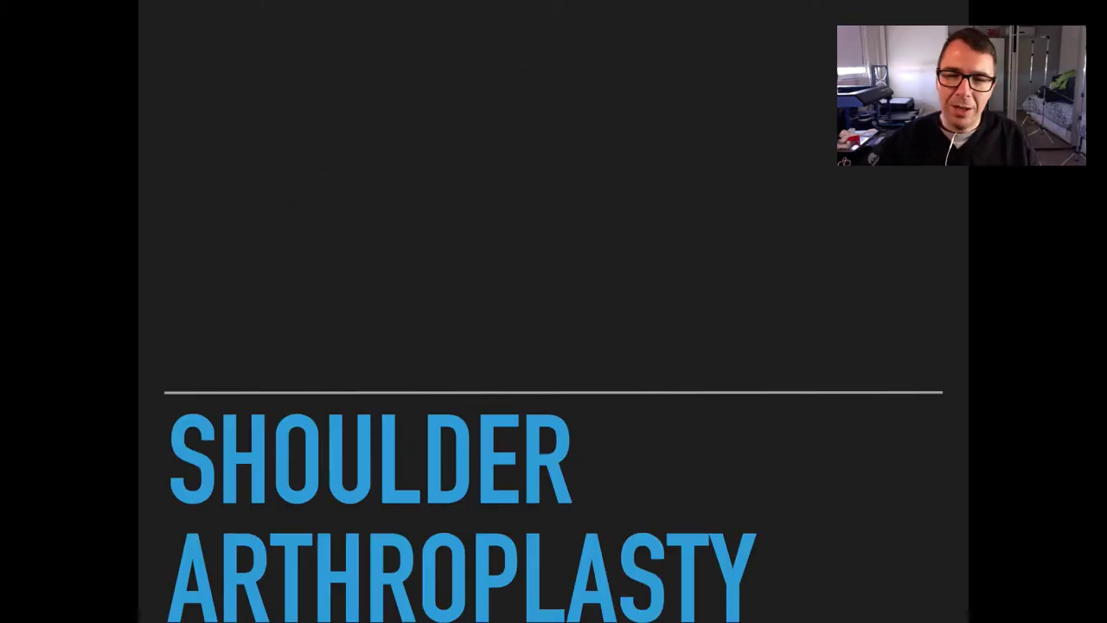
key(Right)
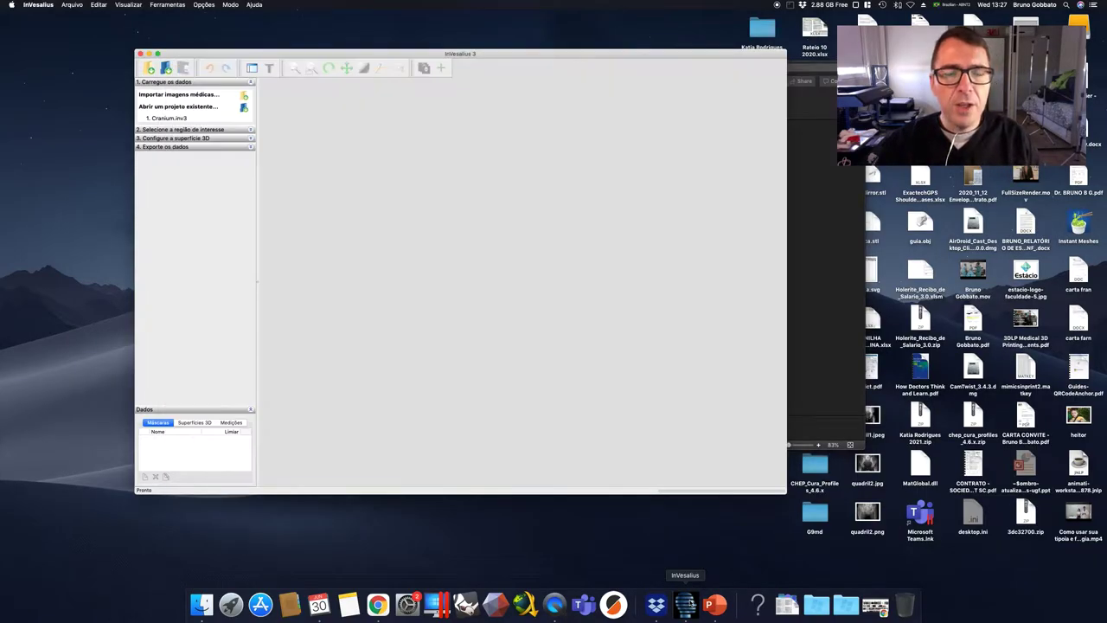
Check the version information of InVesalius and close it again.
click(71, 4)
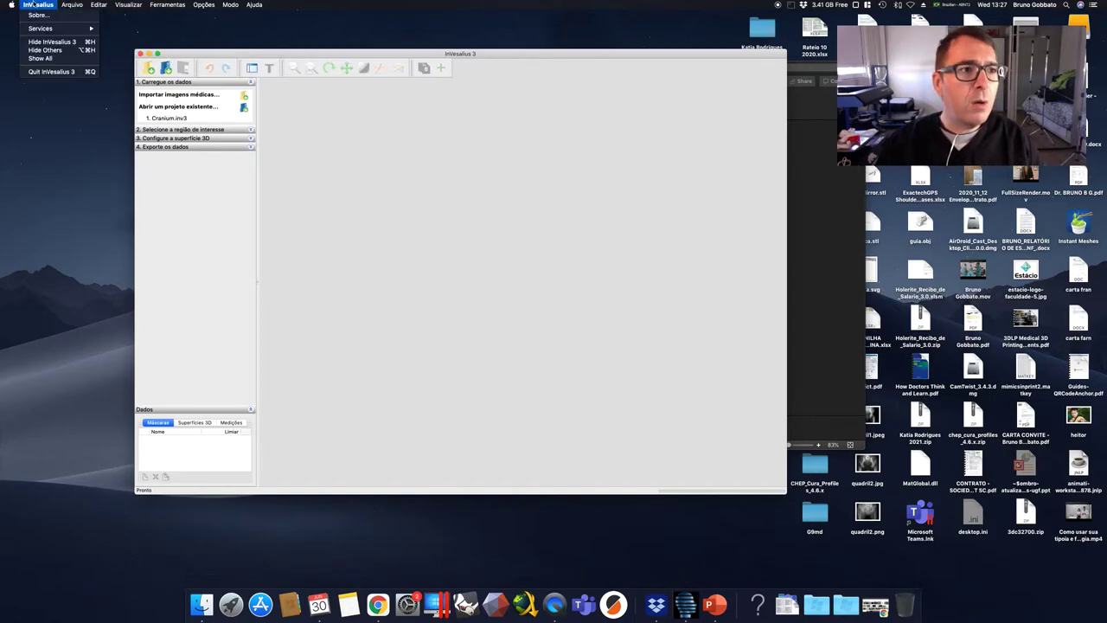
click(39, 12)
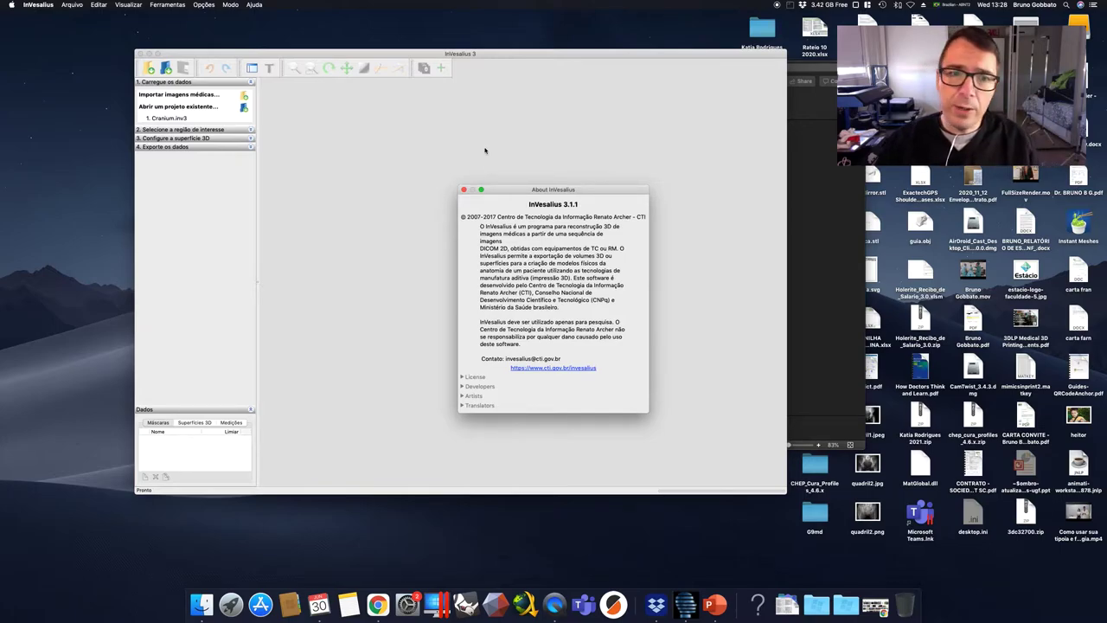
click(463, 190)
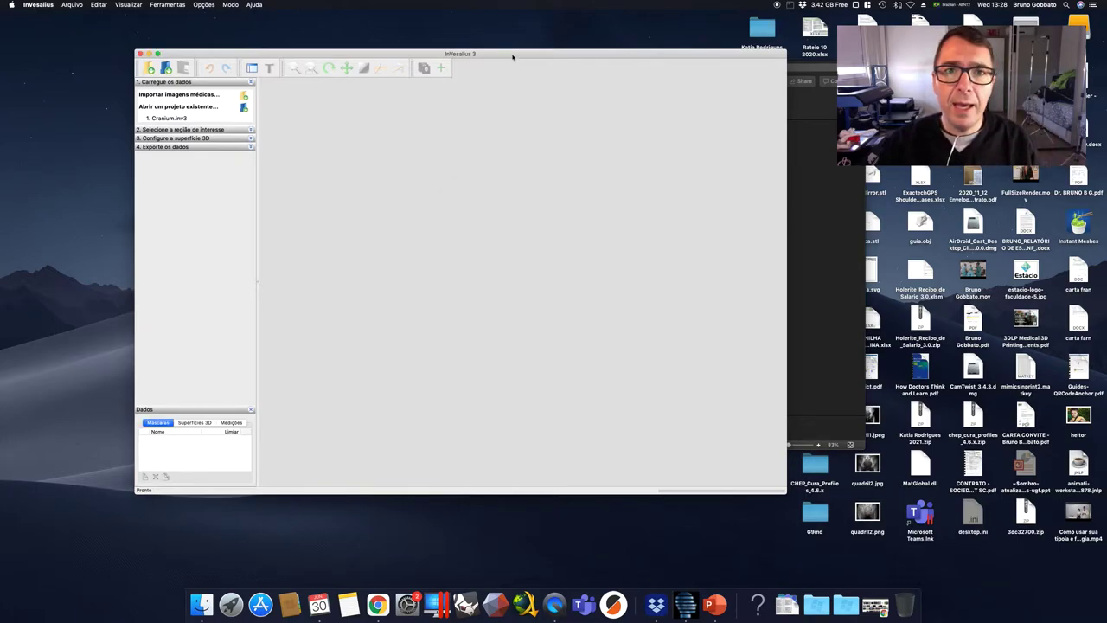
mouse_move(509, 51)
mouse_down()
mouse_move(462, 44)
mouse_move(517, 57)
mouse_up()
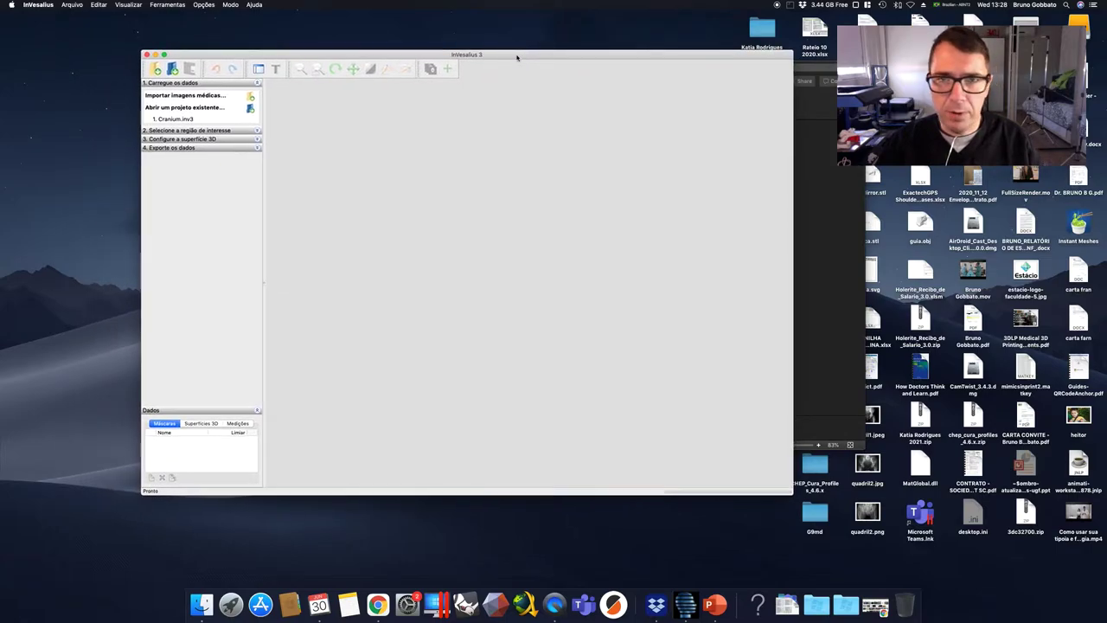
Import the shoulder CT series from the DICOM folder P M - 3, keeping all slices, after previewing its images.
click(249, 100)
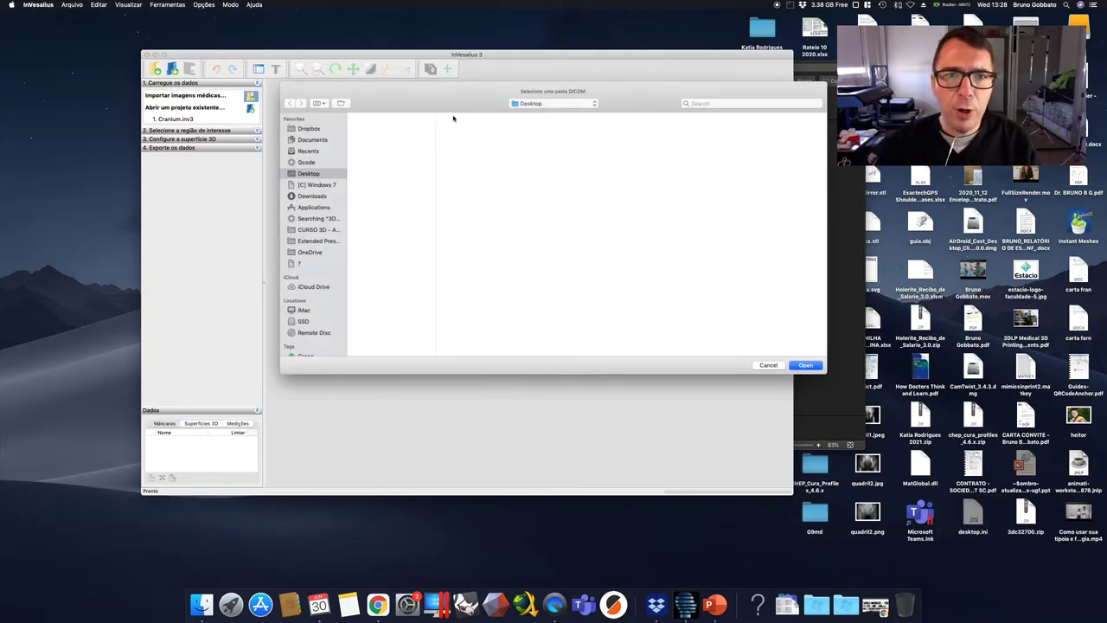
click(554, 103)
click(551, 161)
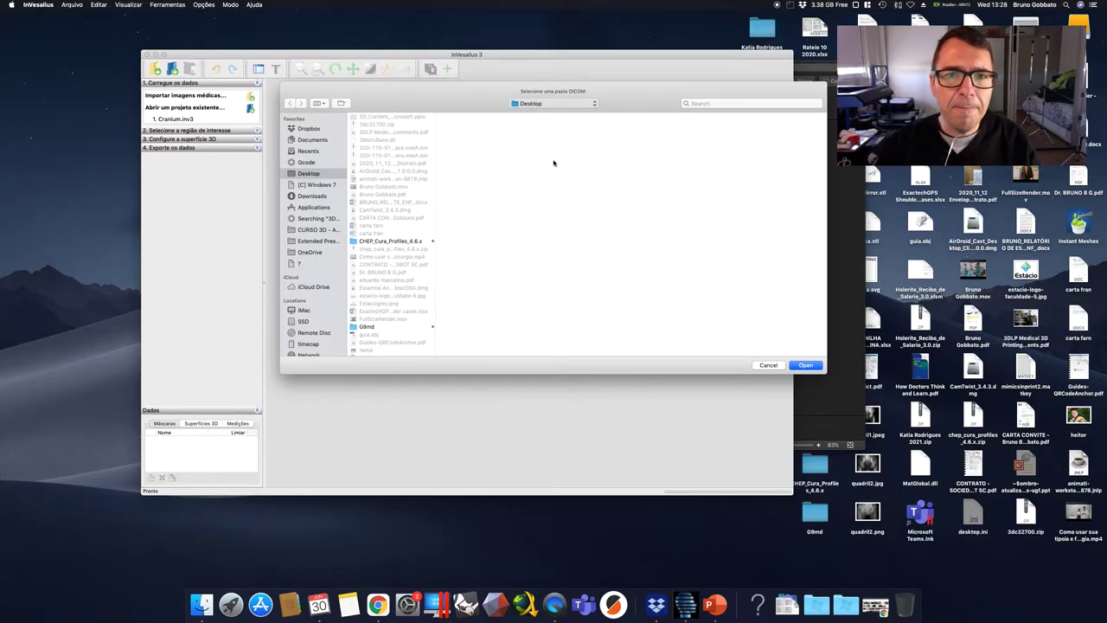
click(805, 365)
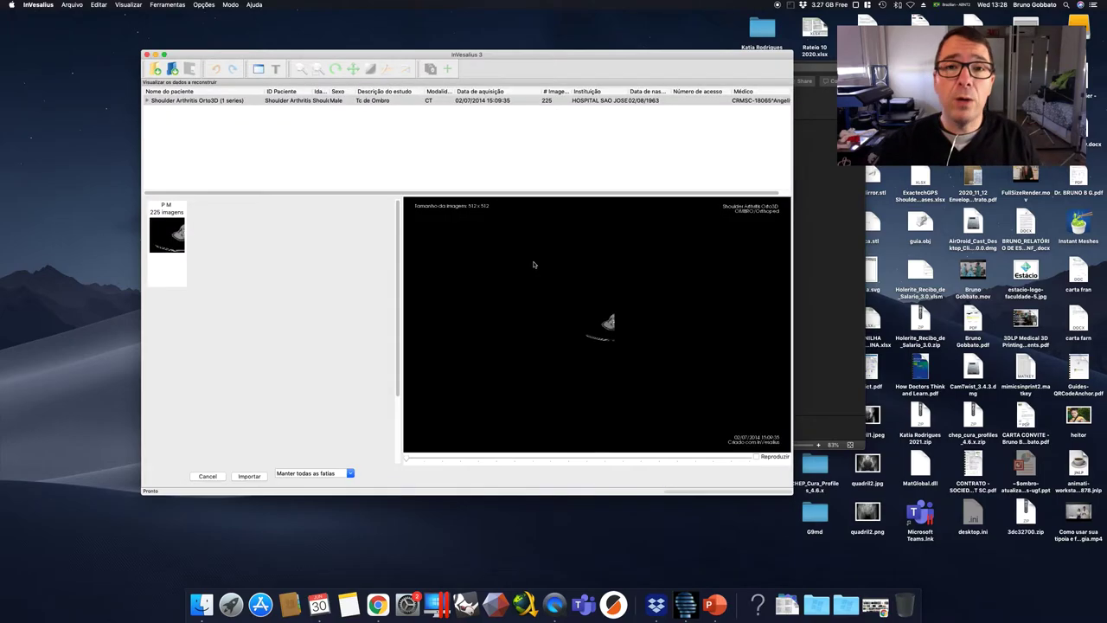
click(178, 227)
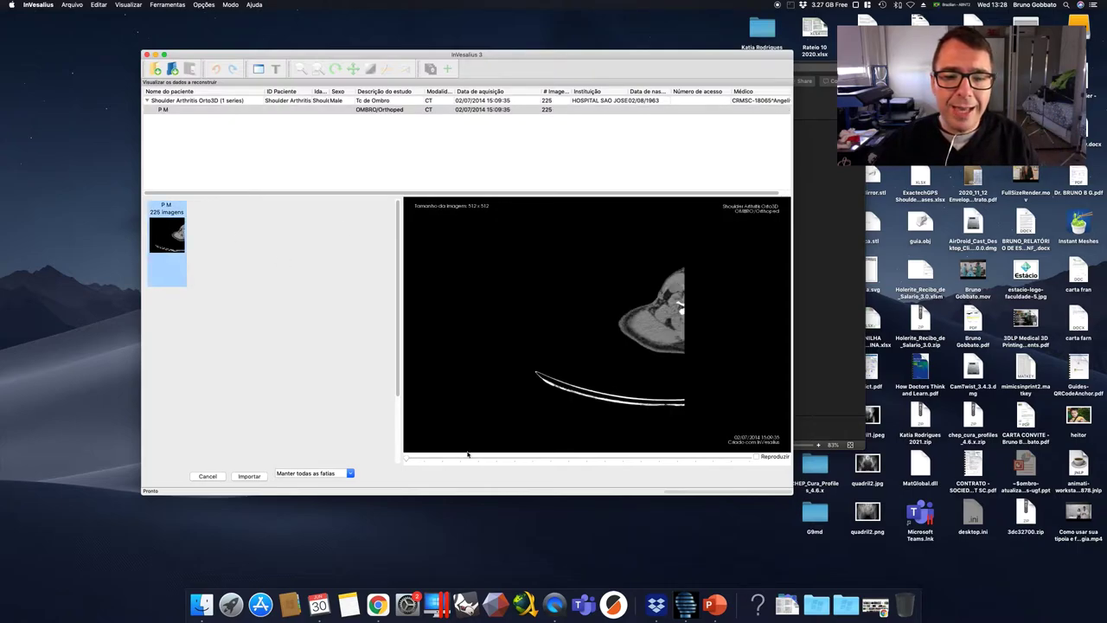
drag(406, 457, 496, 456)
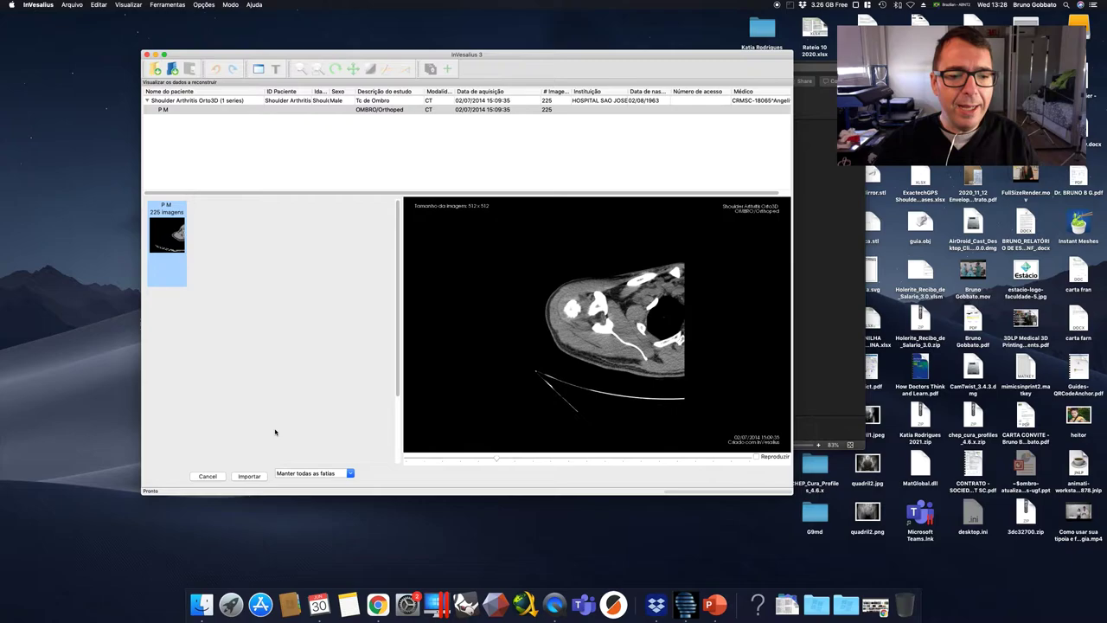
click(246, 476)
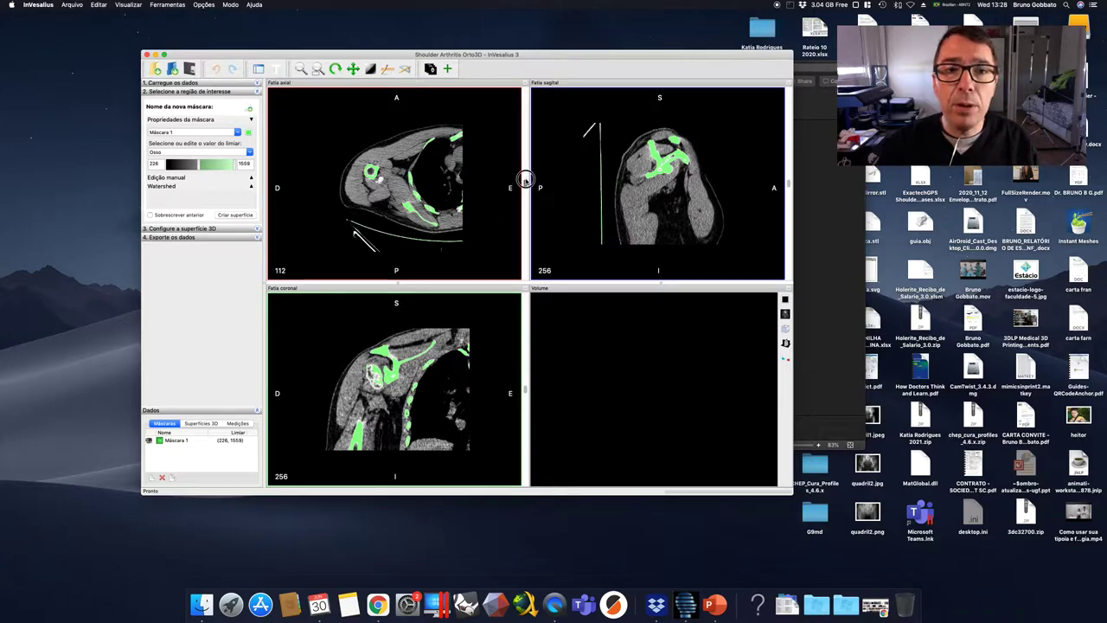
Set the bone mask's lower threshold to 180 and create a 3D surface from the mask.
drag(524, 182, 525, 201)
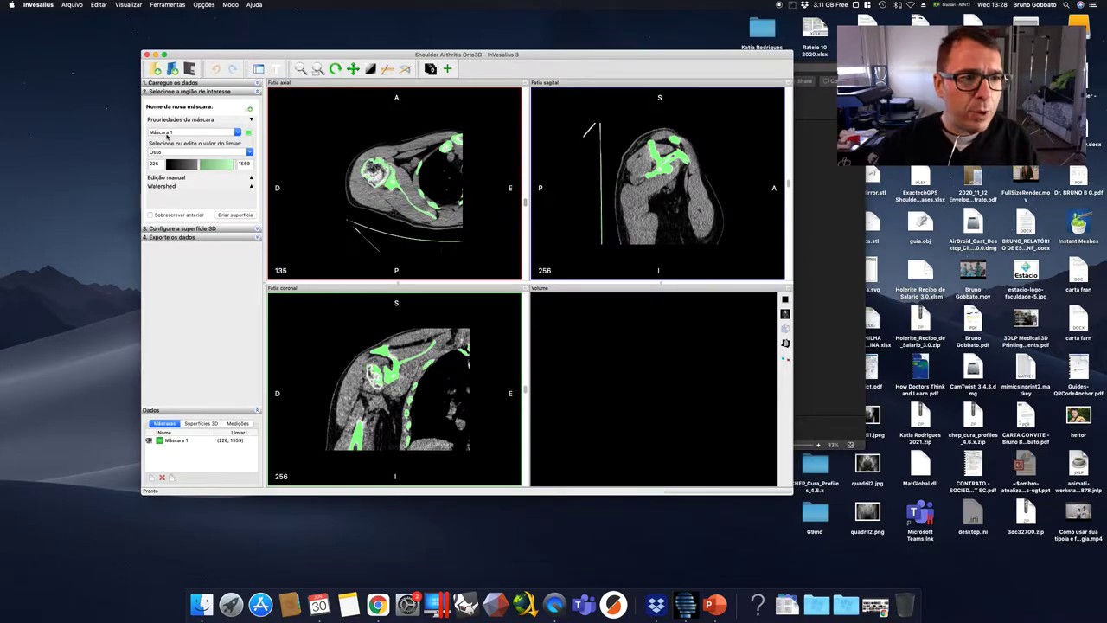
mouse_move(197, 164)
mouse_down()
mouse_move(178, 164)
mouse_move(197, 164)
mouse_up()
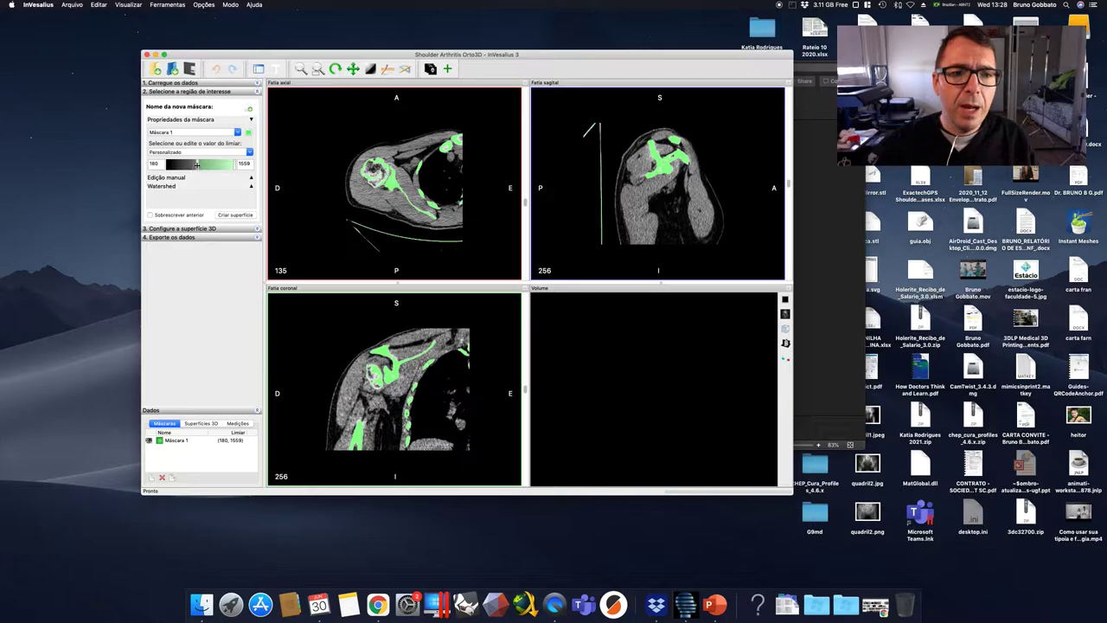
click(230, 216)
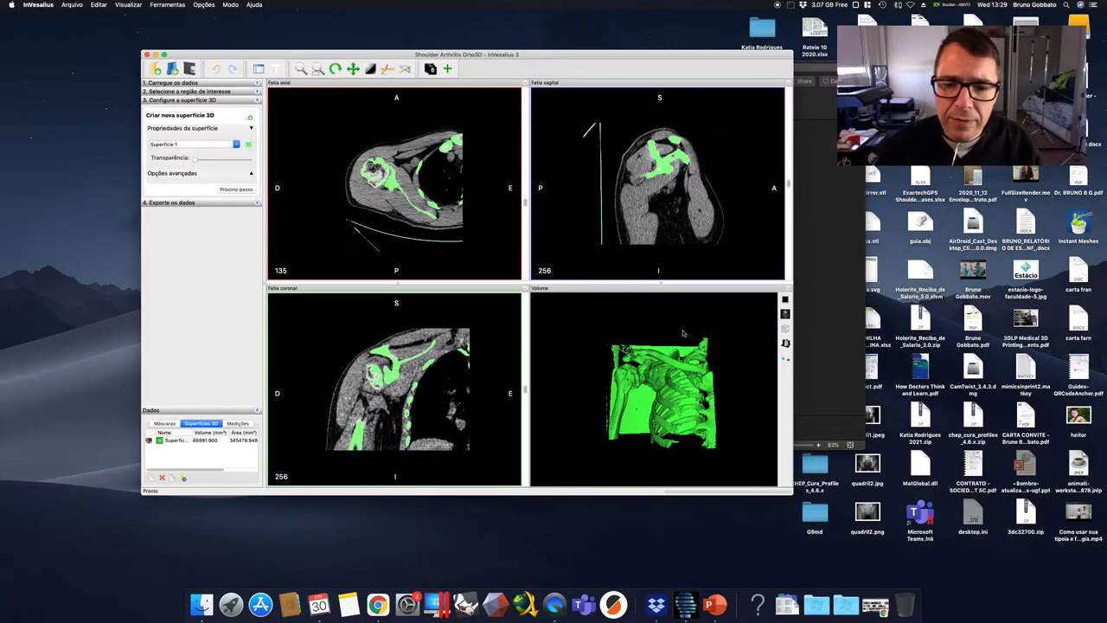
Export the 3D surface to the Desktop as an STL file named Shoulder Arthritis Orto3D.
scroll(664, 373, down, 3)
scroll(668, 375, up, 5)
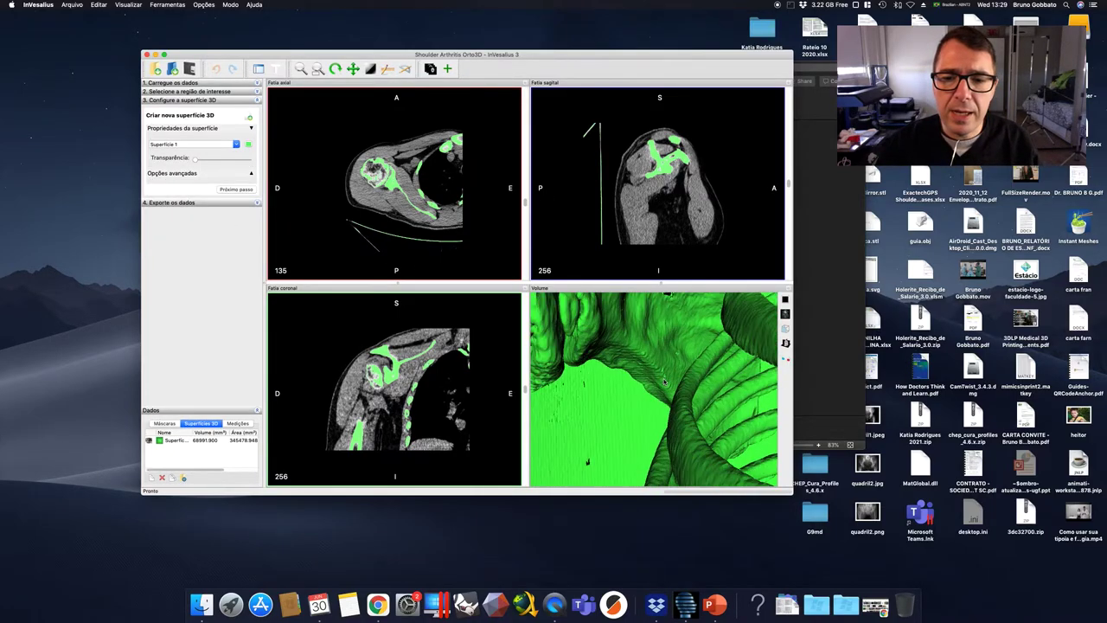
scroll(669, 379, down, 4)
drag(671, 381, 692, 384)
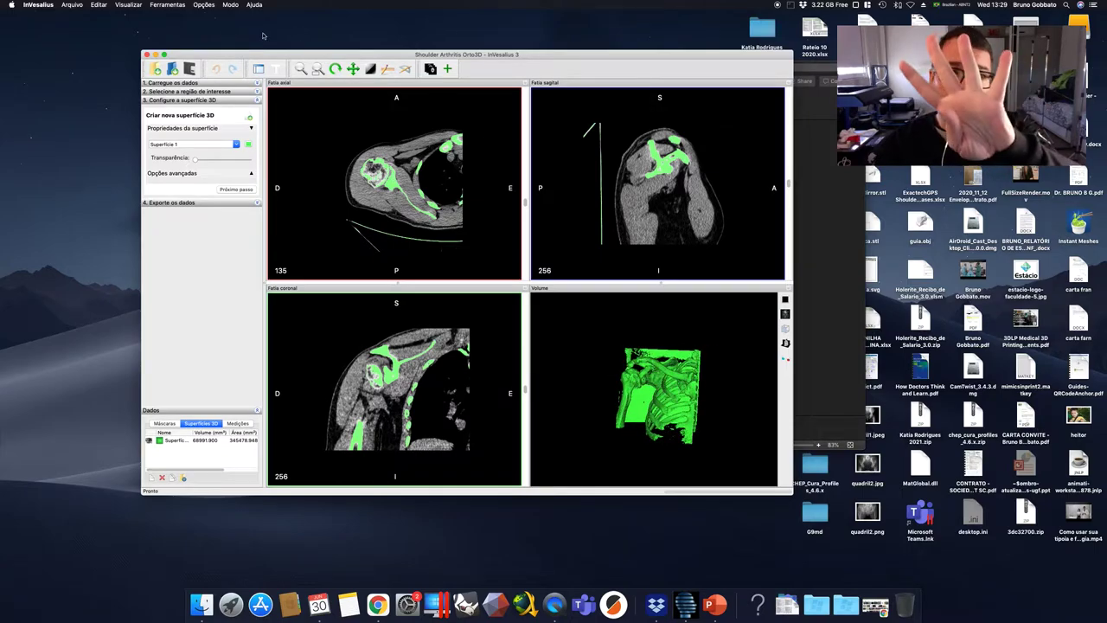
click(257, 201)
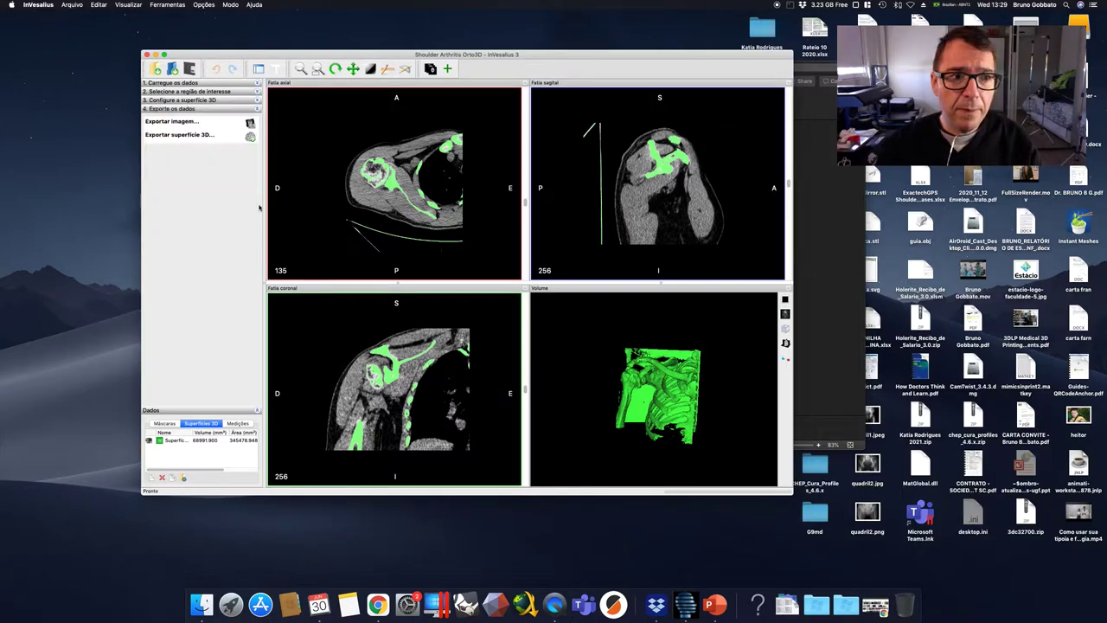
click(252, 137)
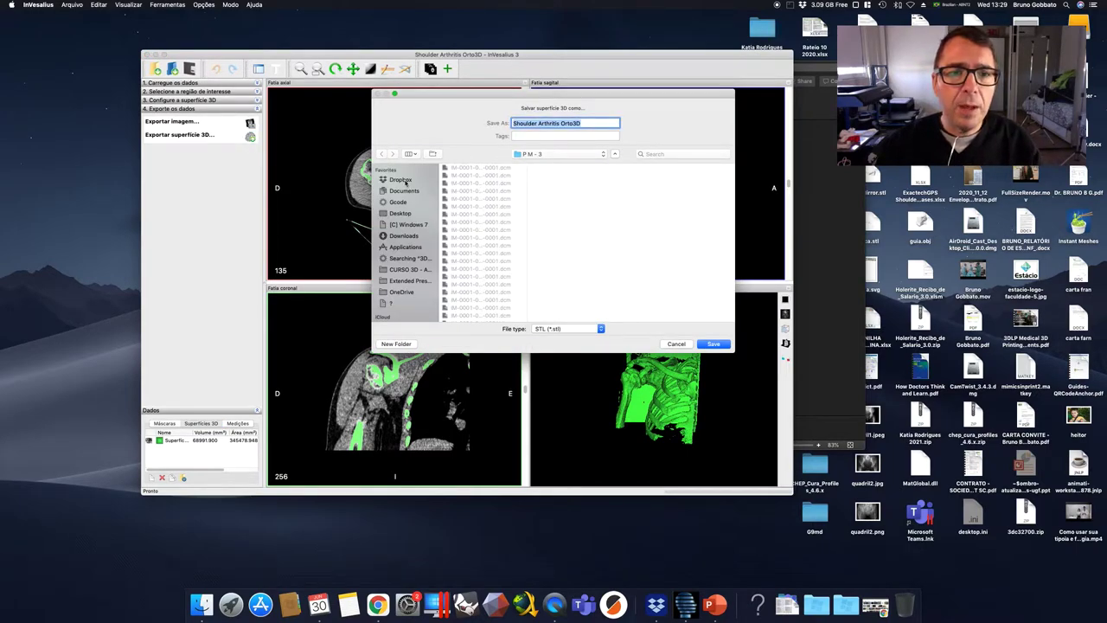
click(400, 213)
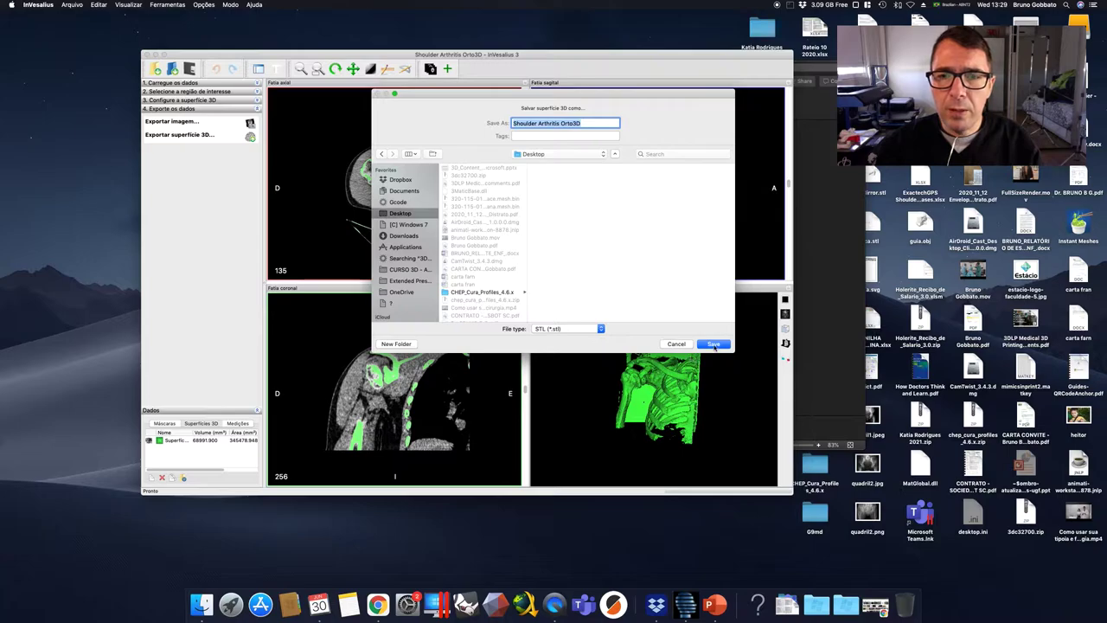
click(713, 344)
click(615, 150)
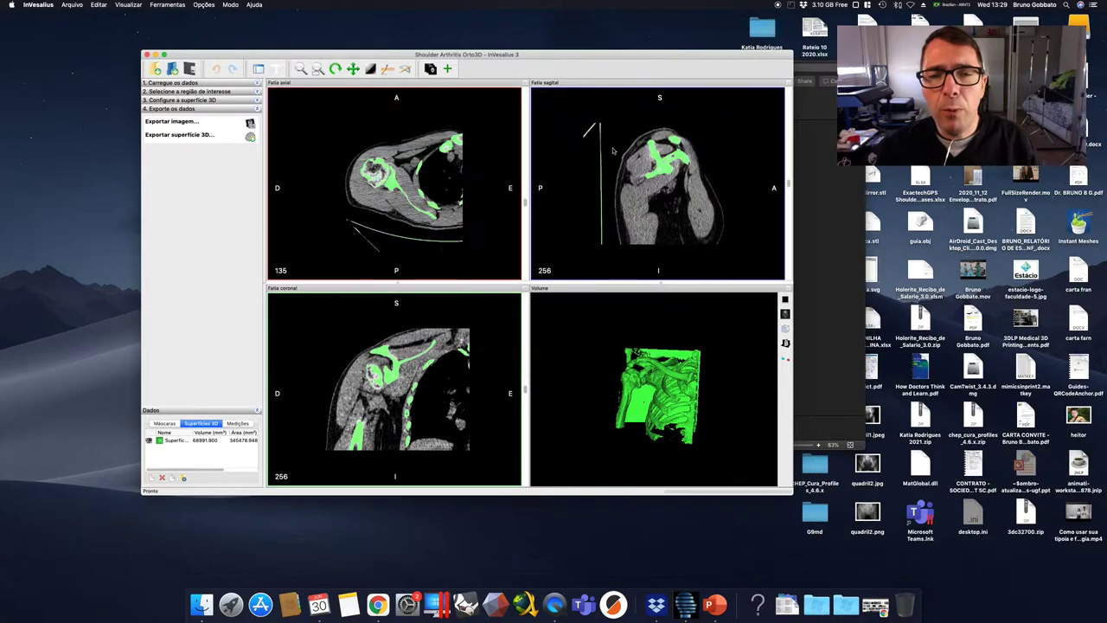
Close the InVesalius project without saving its changes and switch to Meshmixer.
click(147, 54)
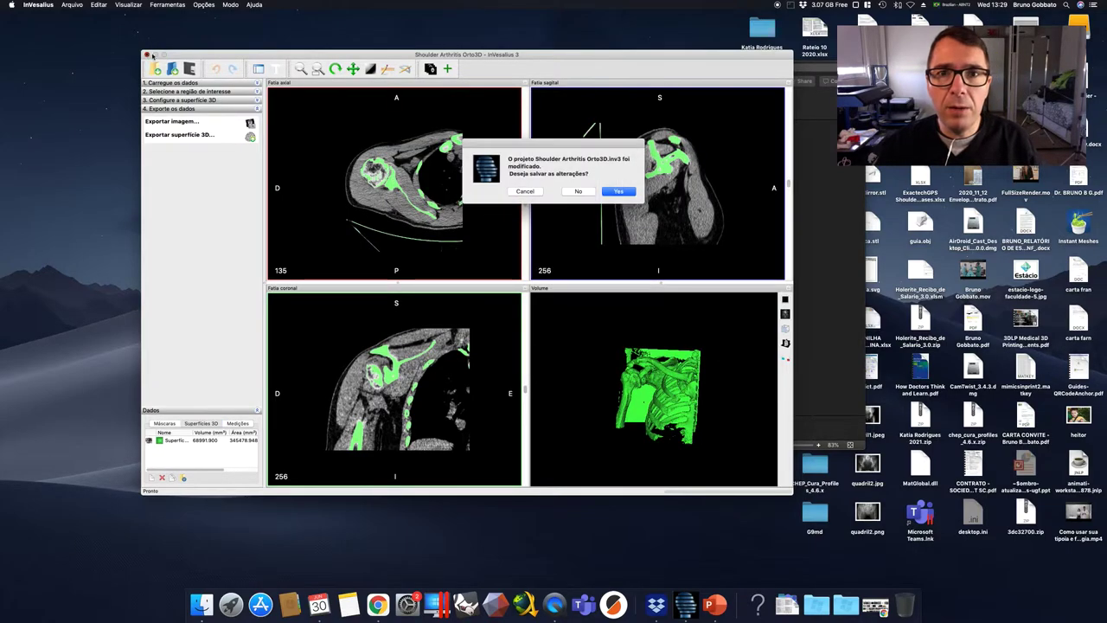
click(578, 191)
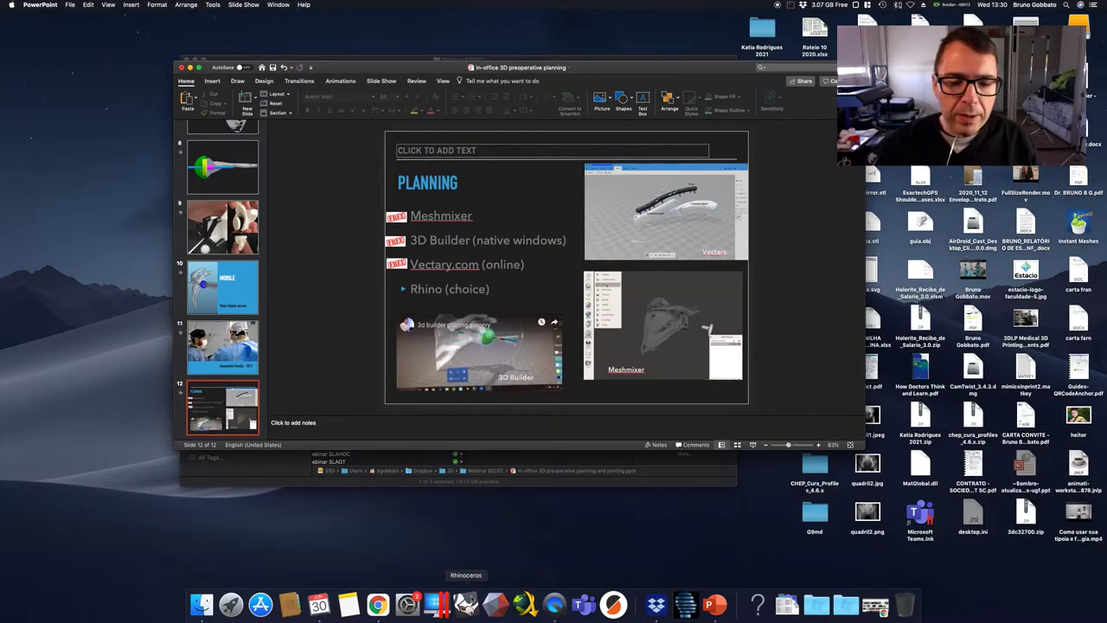
click(495, 603)
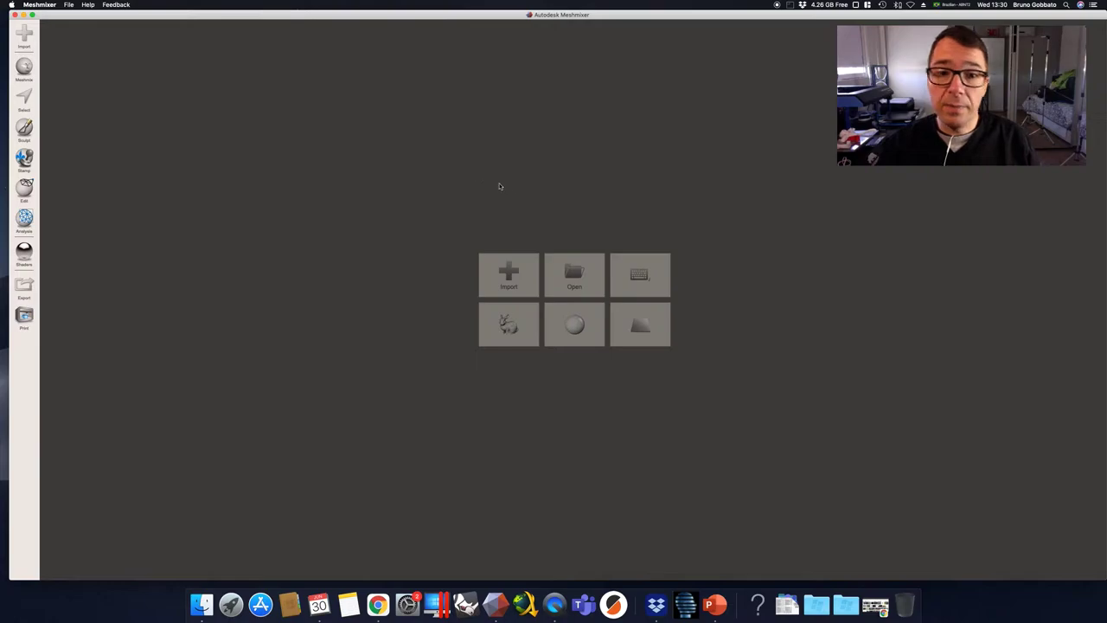
Check the version information of Meshmixer and close it again.
click(69, 4)
mouse_move(35, 7)
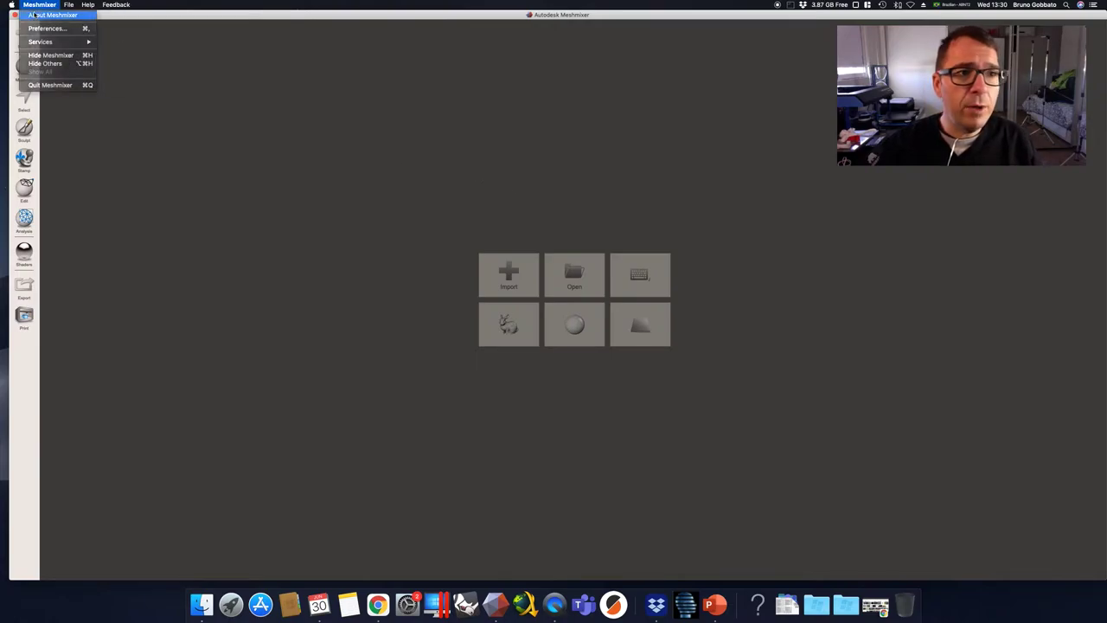
click(458, 133)
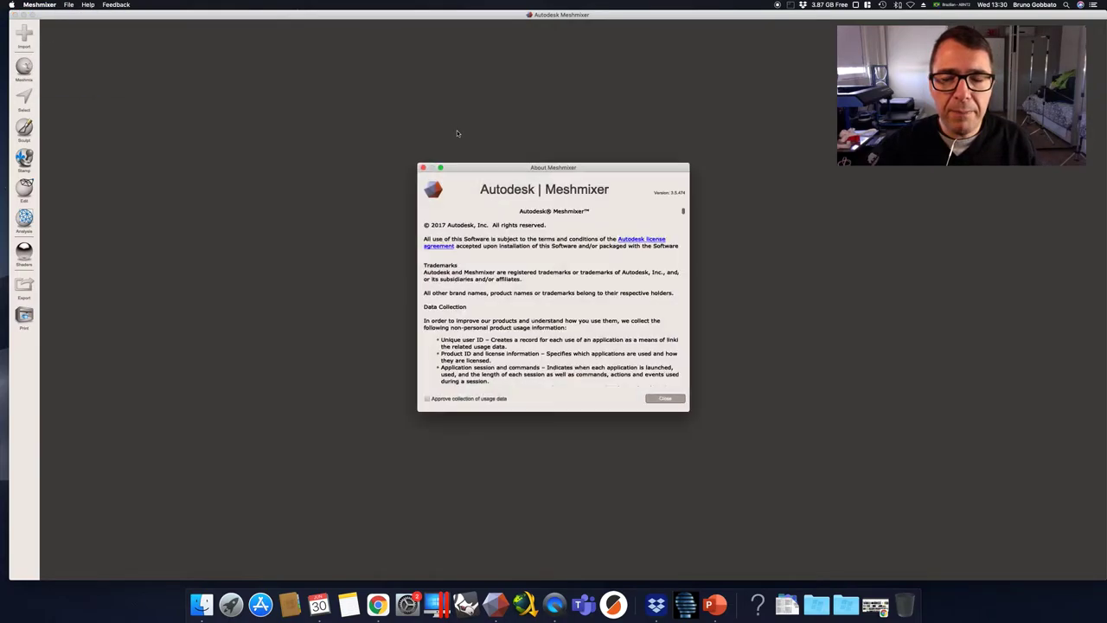
click(423, 168)
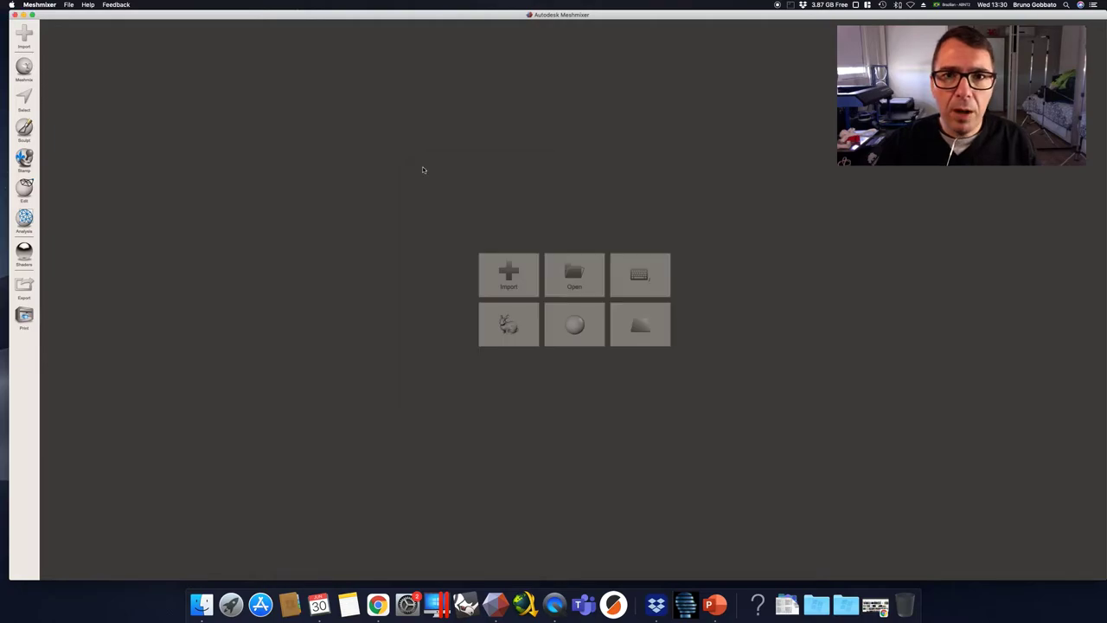
Import the mesh Shoulder Arthritis Orto3D.stl from the Desktop.
click(499, 260)
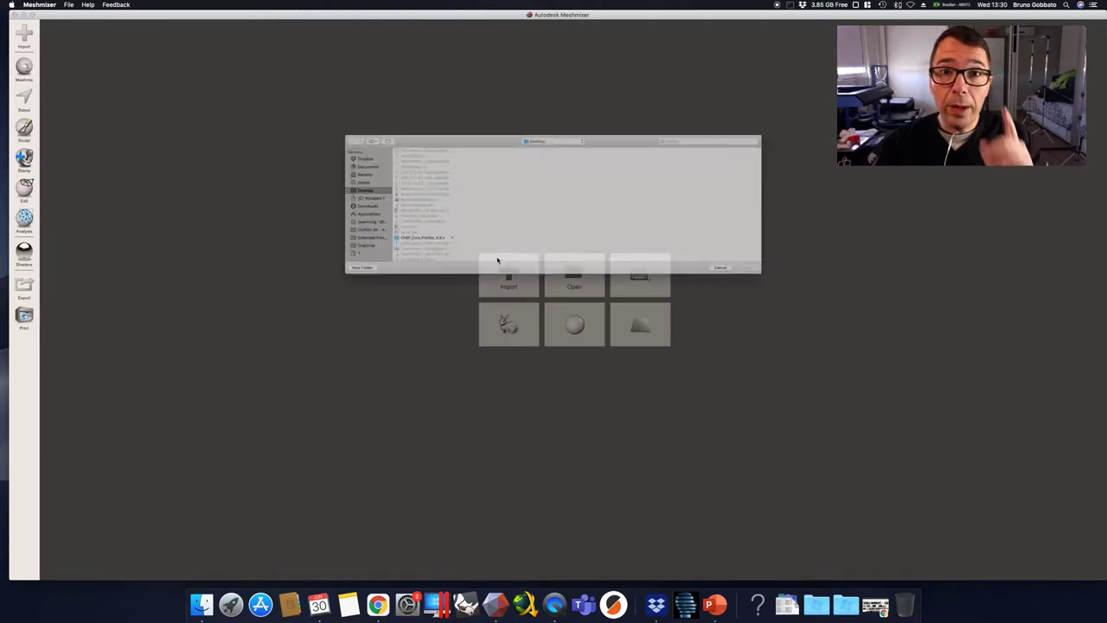
scroll(363, 227, down, 10)
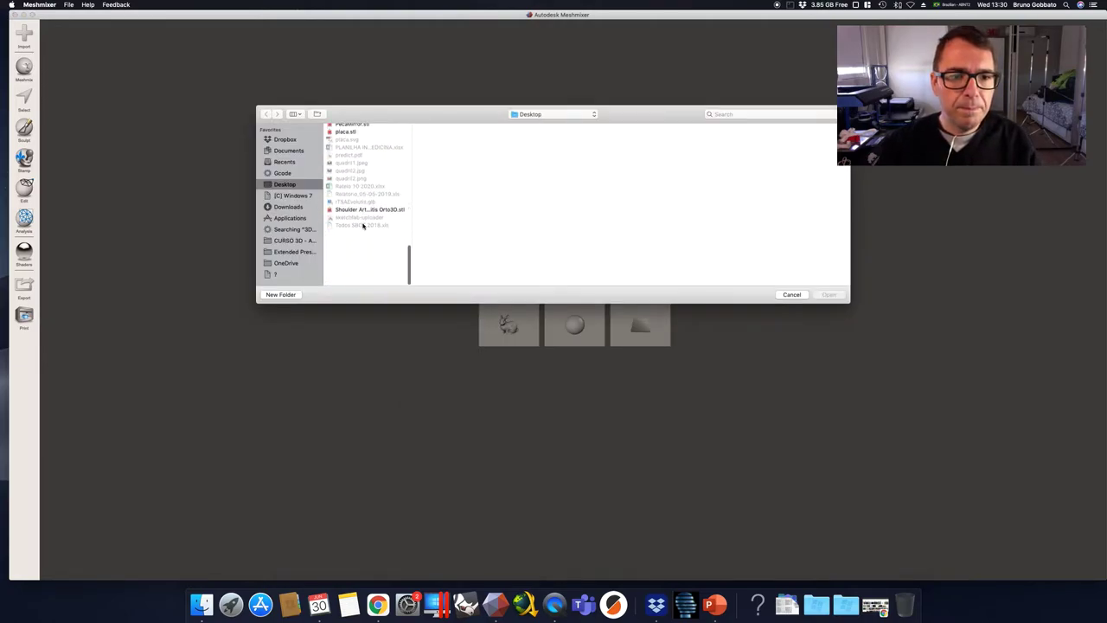
click(367, 265)
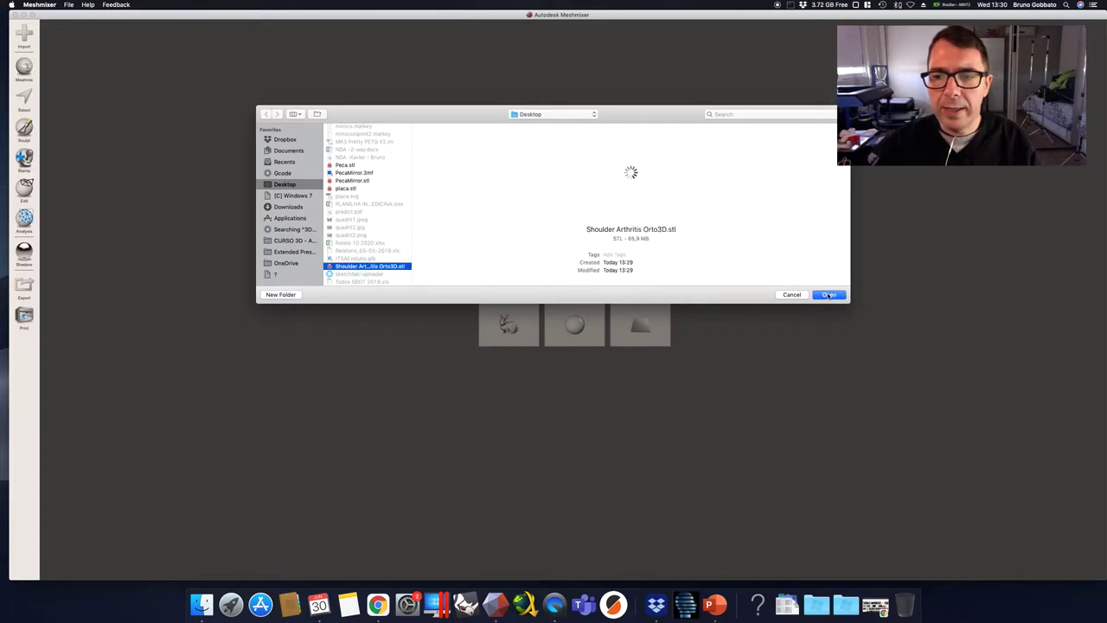
click(829, 294)
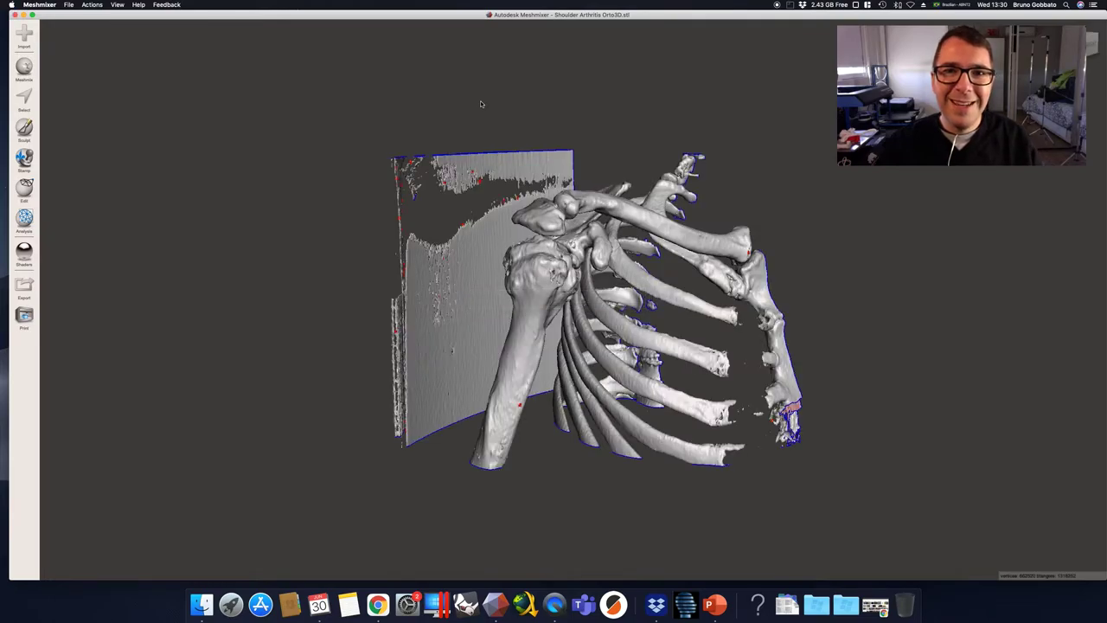
Select the connected scapula and clavicle, invert the selection, and delete the humerus, ribs, sternum and table surfaces.
right_drag(633, 269, 578, 348)
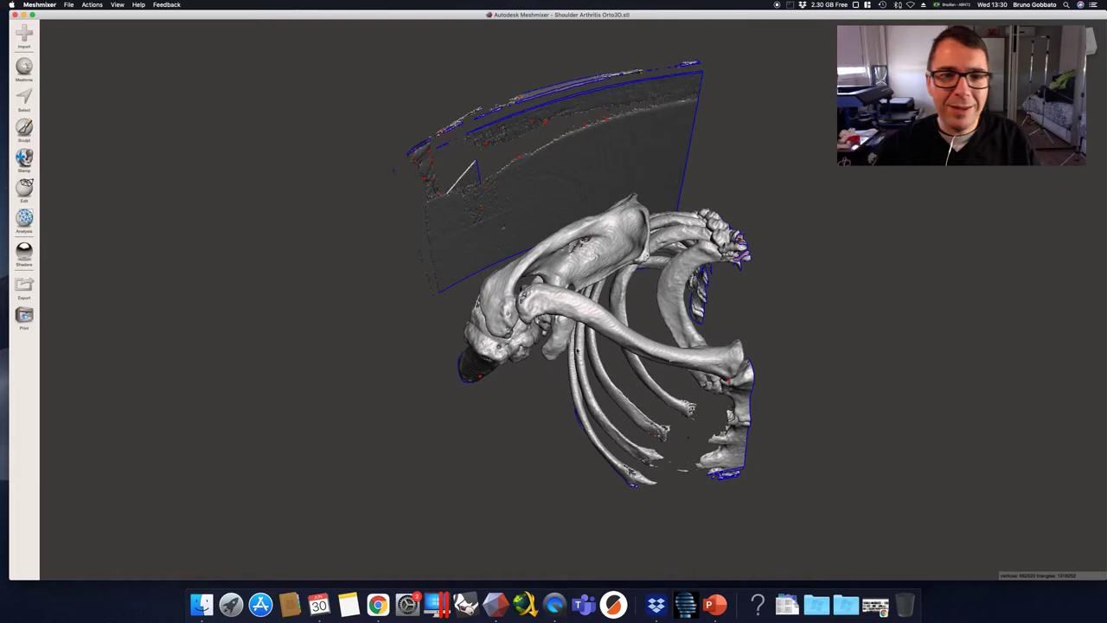
click(17, 102)
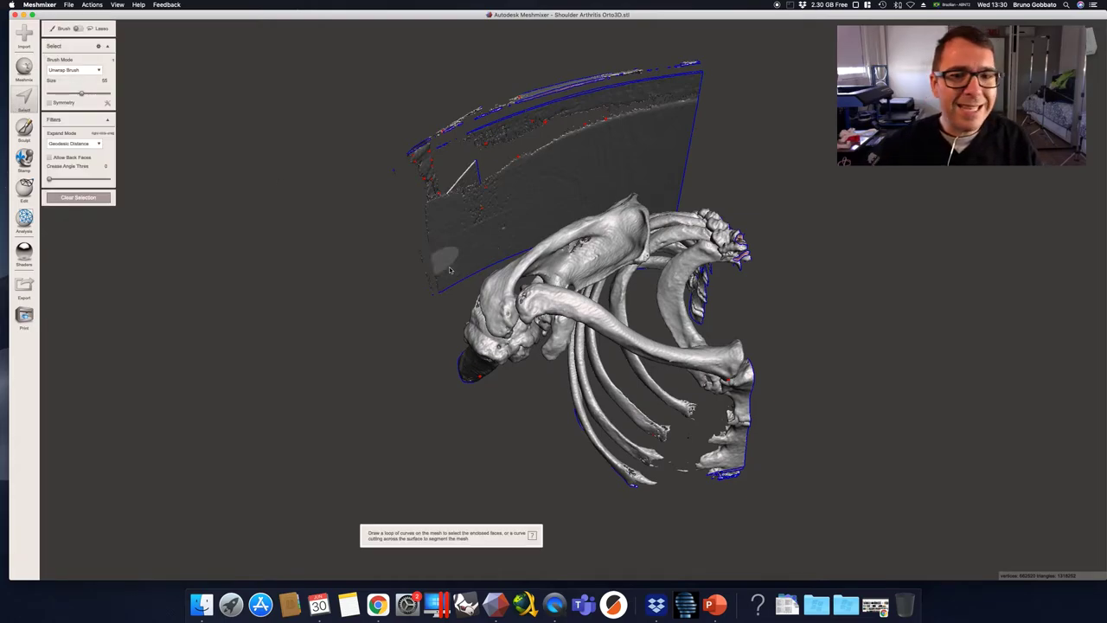
click(554, 255)
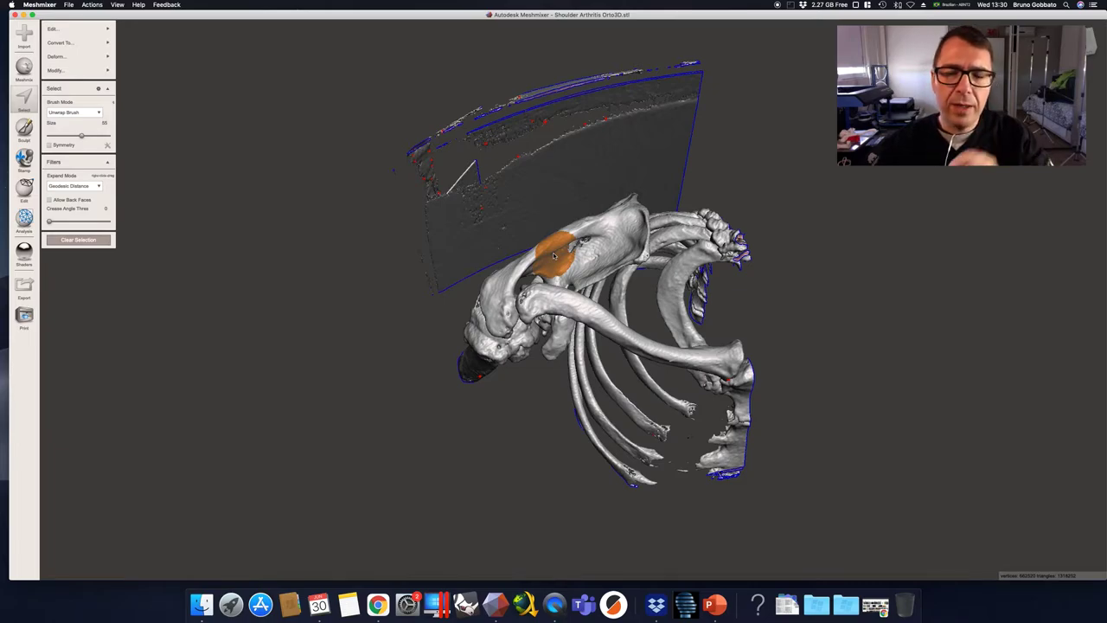
double_click(554, 255)
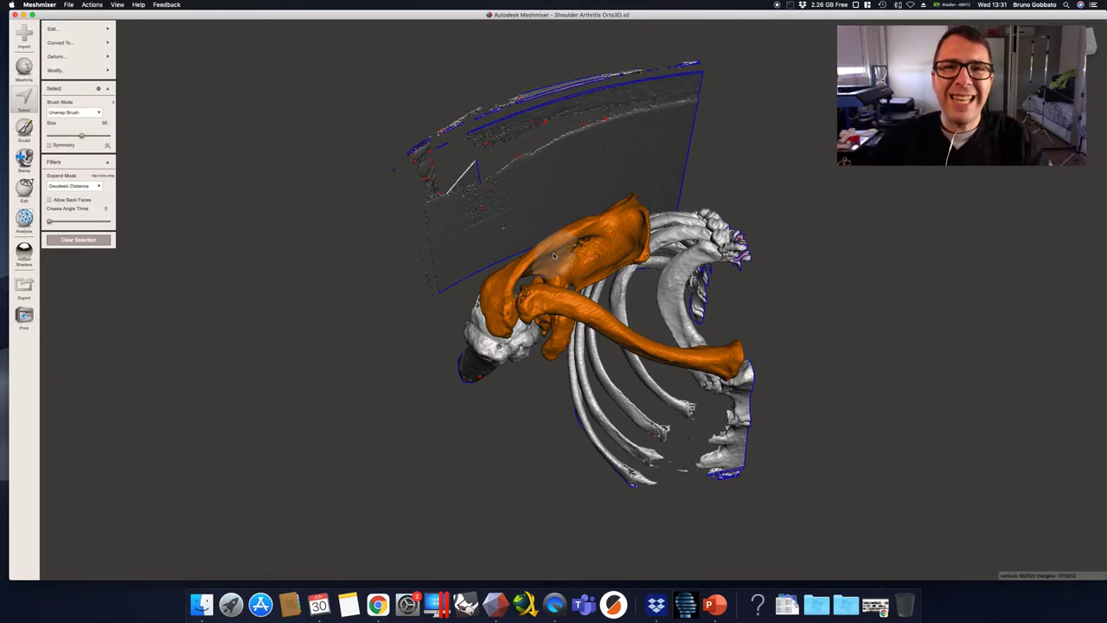
key(i)
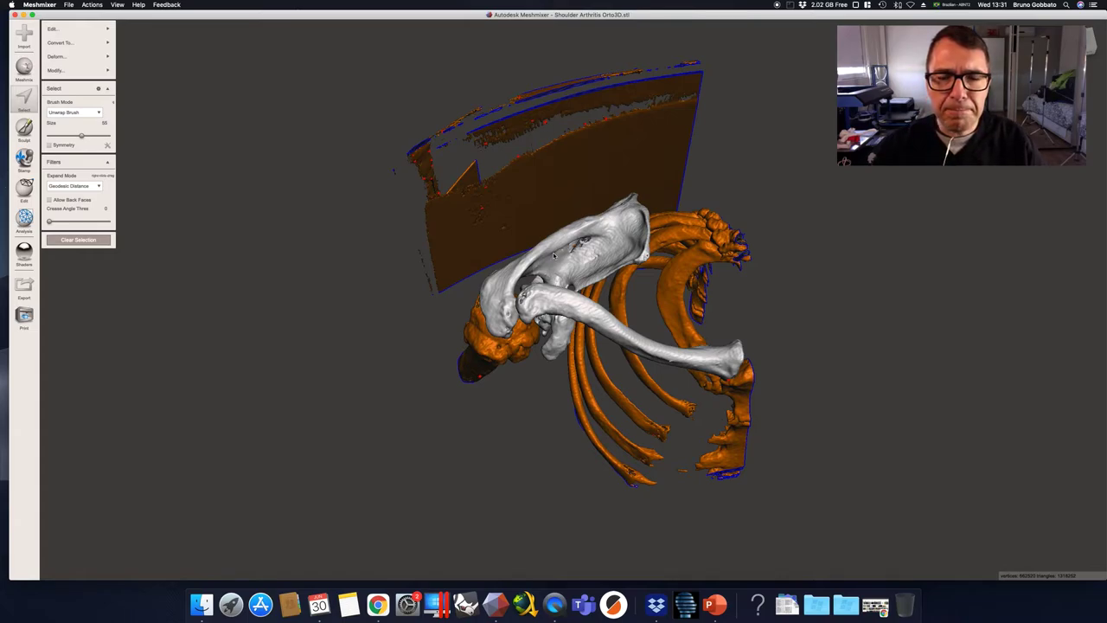
key(Delete)
mouse_move(554, 255)
mouse_down()
mouse_move(528, 284)
mouse_move(567, 239)
mouse_up()
key(Delete)
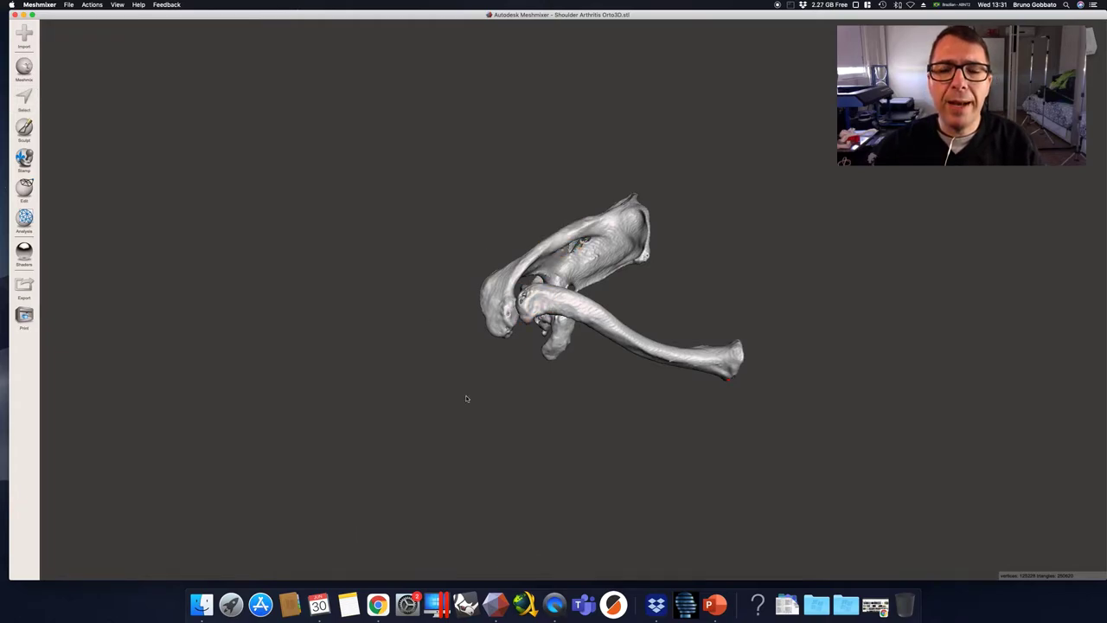
Detach the clavicle from the acromion by deleting its outer end, and delete the remaining clavicle shaft.
right_drag(505, 386, 540, 199)
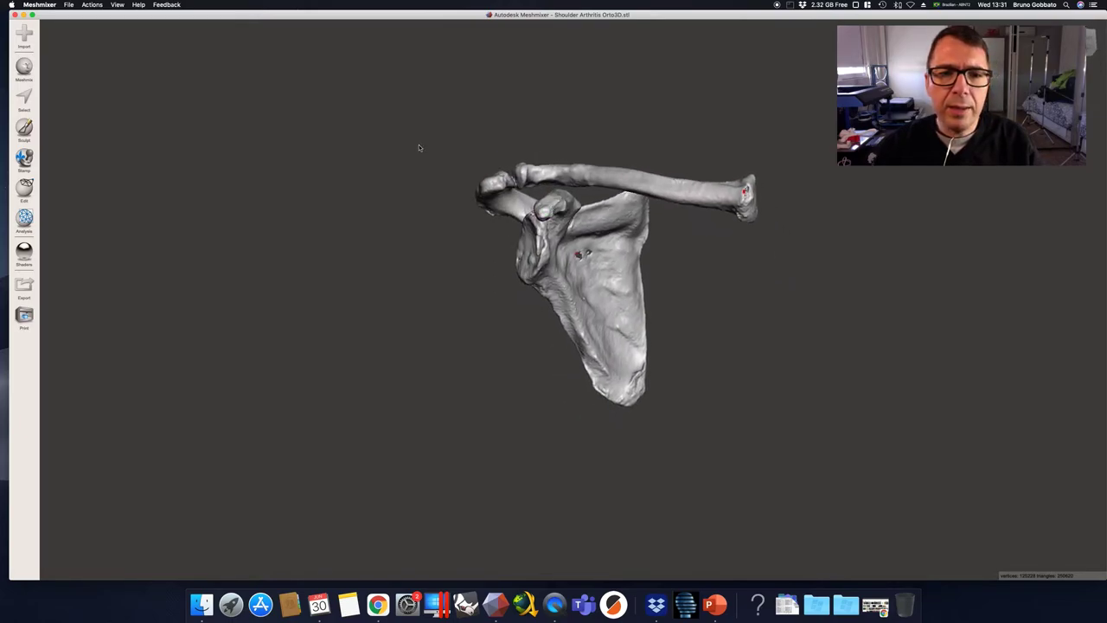
click(20, 92)
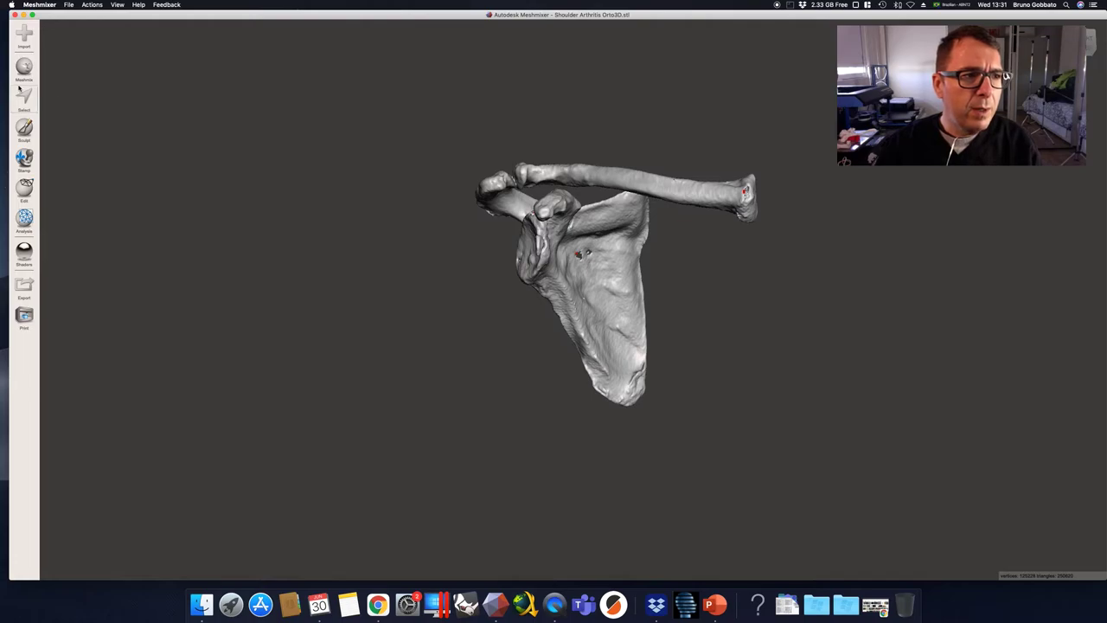
mouse_move(510, 120)
mouse_down()
mouse_move(512, 169)
mouse_move(537, 196)
mouse_move(554, 170)
mouse_move(539, 132)
mouse_move(512, 120)
mouse_up()
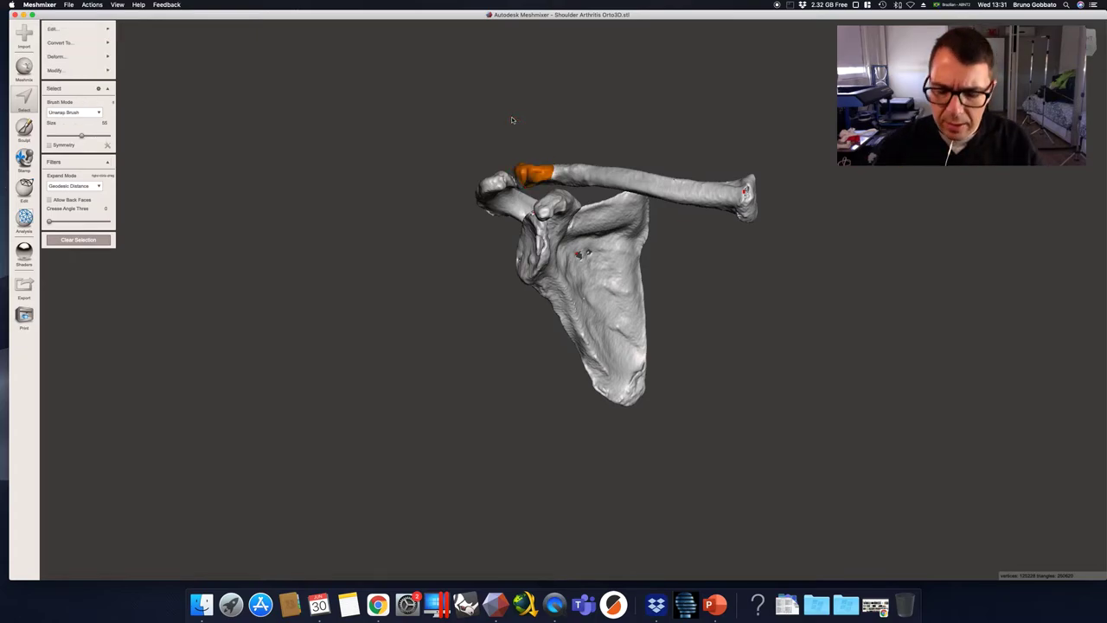
key(super+z)
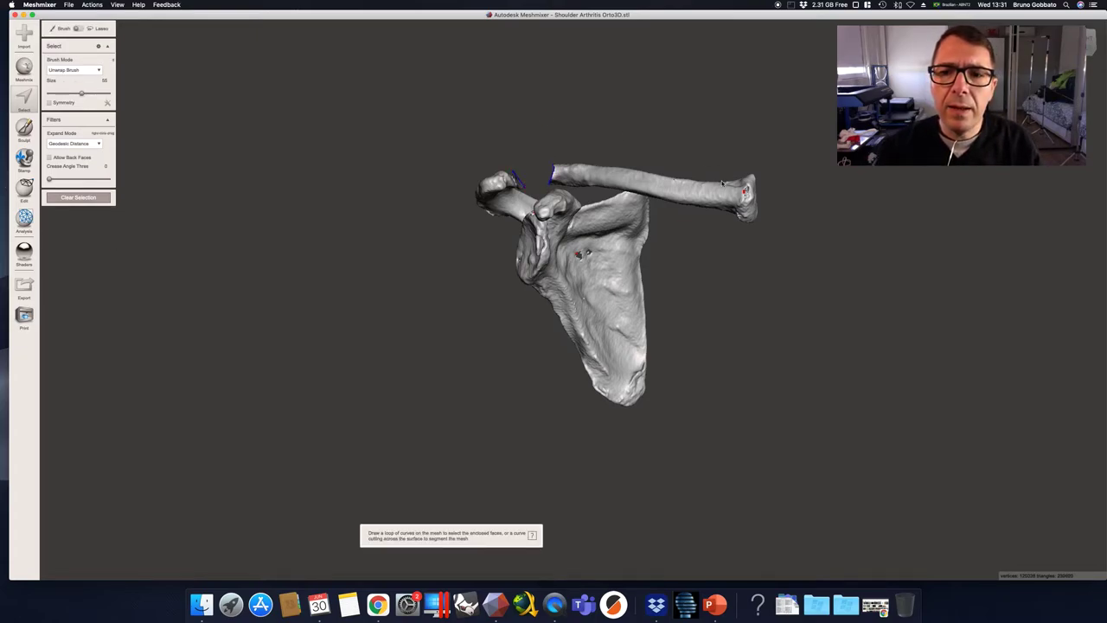
drag(713, 194, 713, 195)
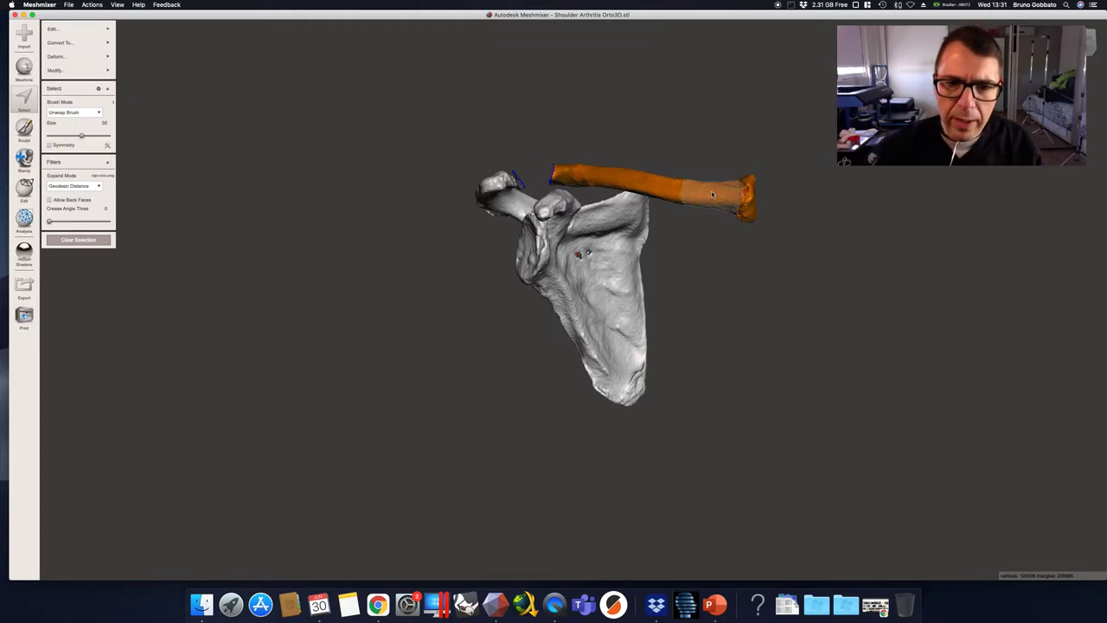
key(x)
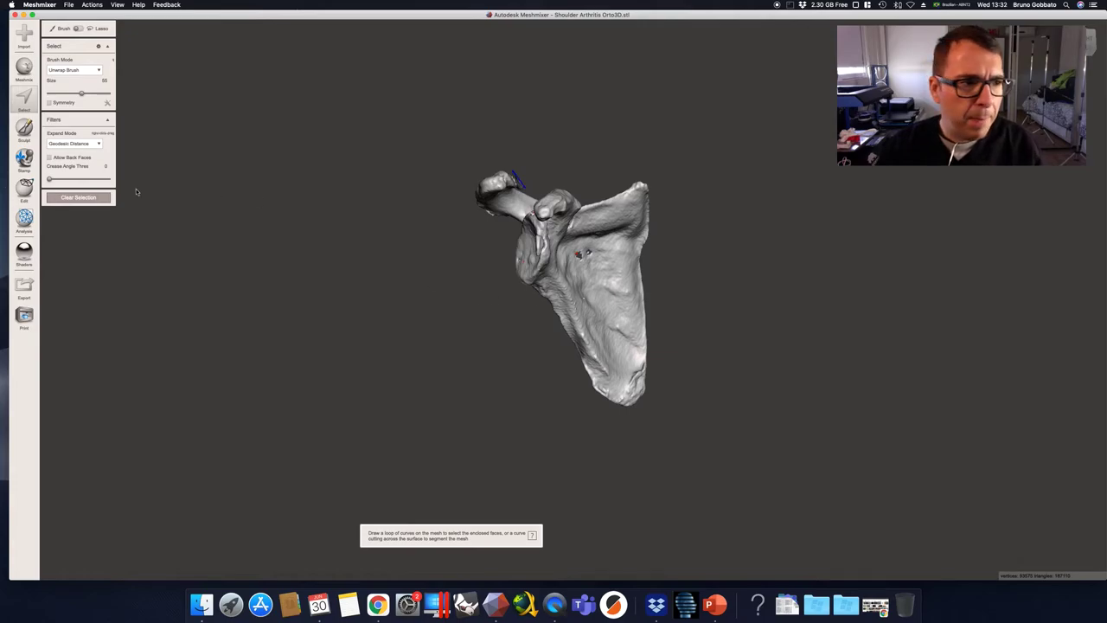
Convert the scapula with Make Solid, using Fast type, solid accuracy 128 and mesh density 128, and inspect the solid.
click(24, 186)
right_drag(370, 199, 471, 277)
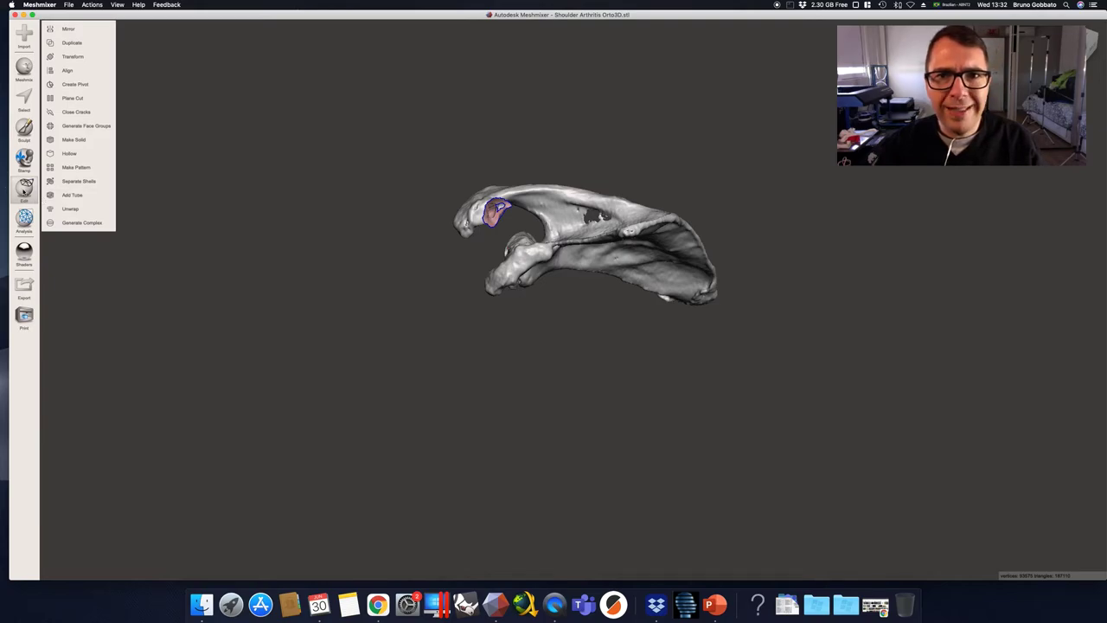
click(87, 141)
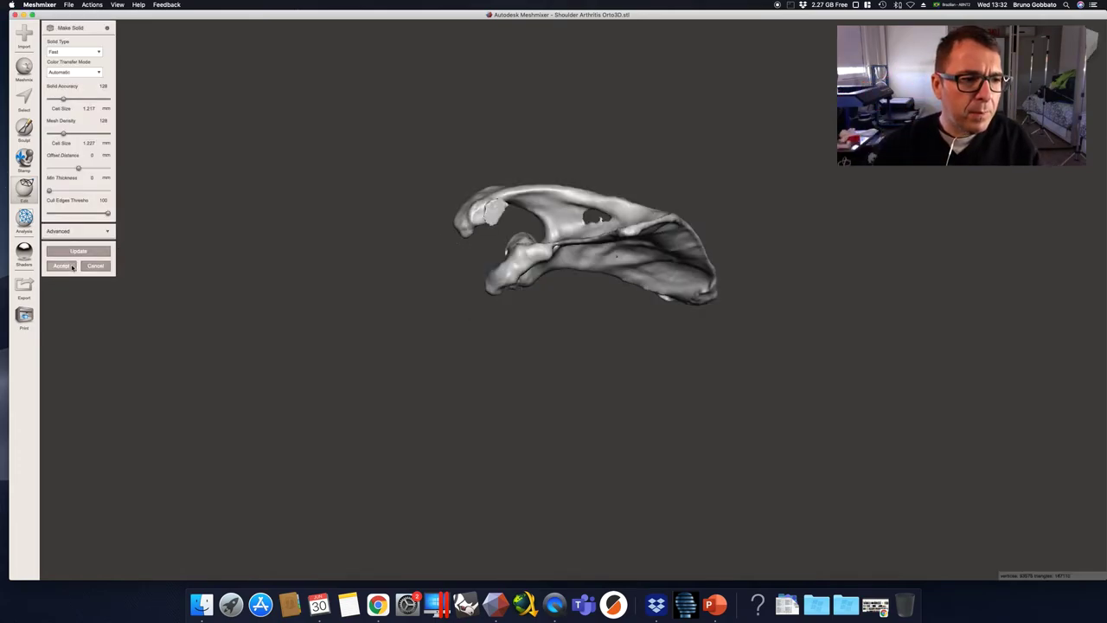
click(72, 266)
right_drag(538, 291, 422, 225)
scroll(493, 282, up, 5)
scroll(422, 225, down, 5)
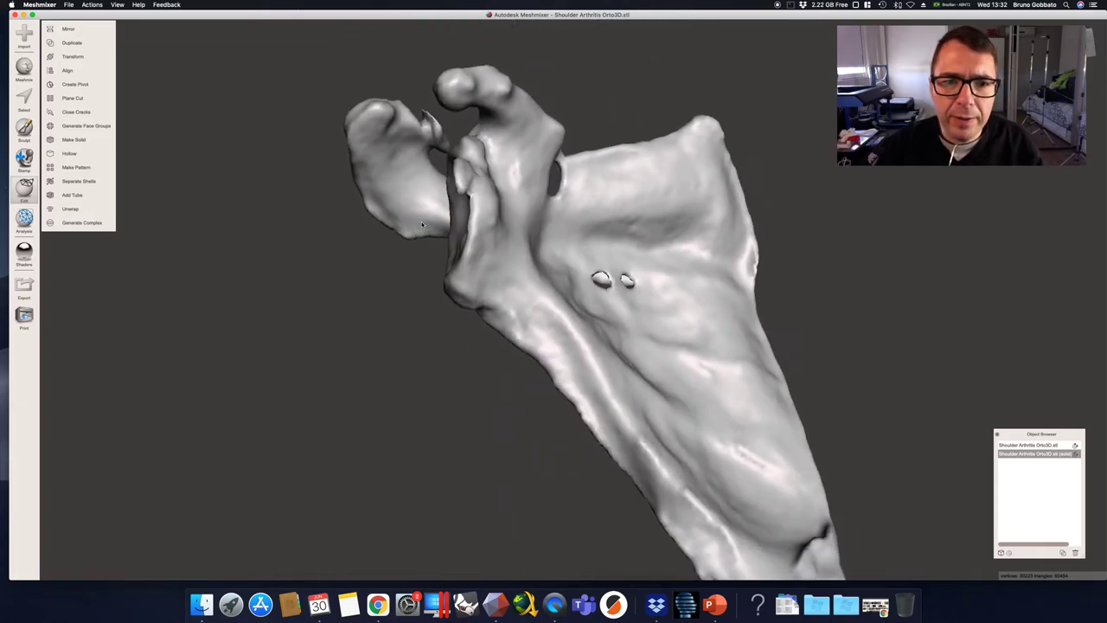
right_drag(588, 342, 583, 369)
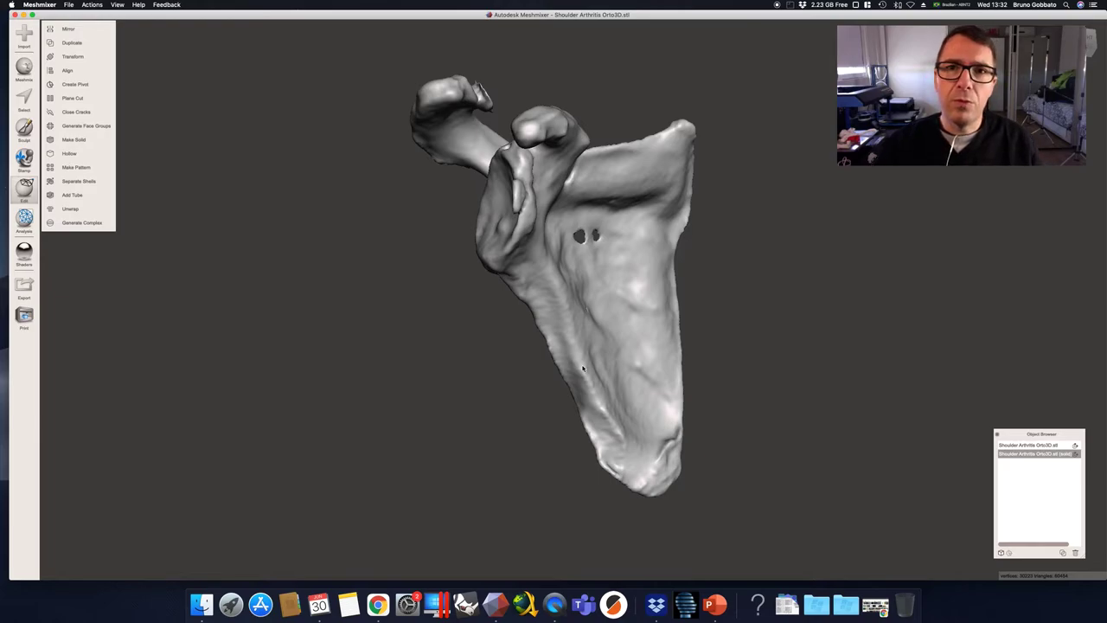
scroll(613, 210, down, 3)
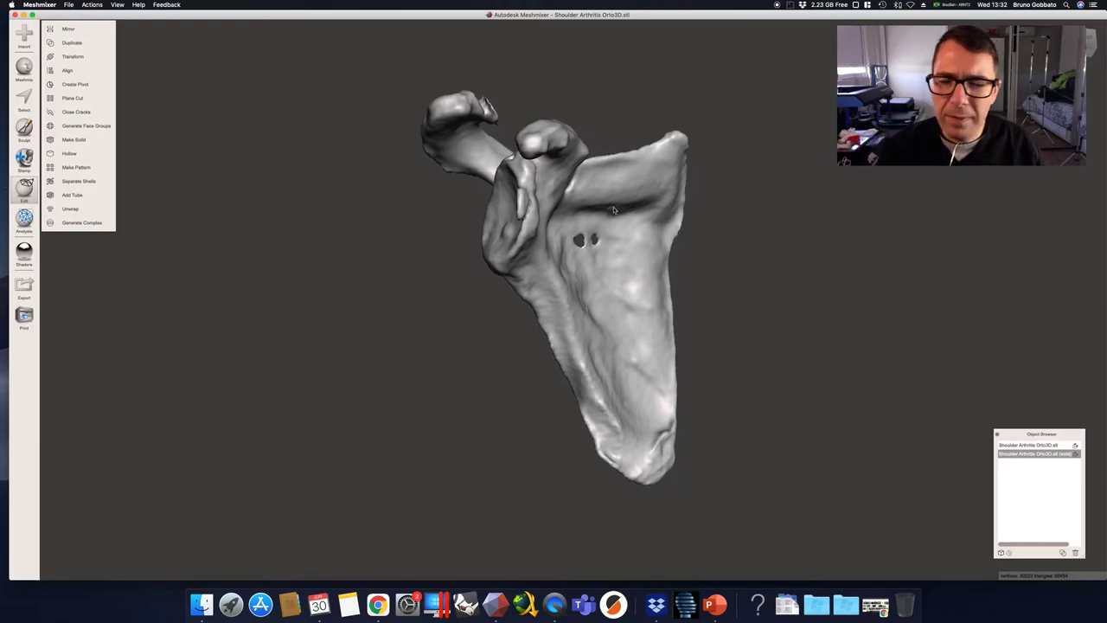
Place a cylinder primitive of about 36 mm on the centre of the glenoid as a new object.
click(25, 67)
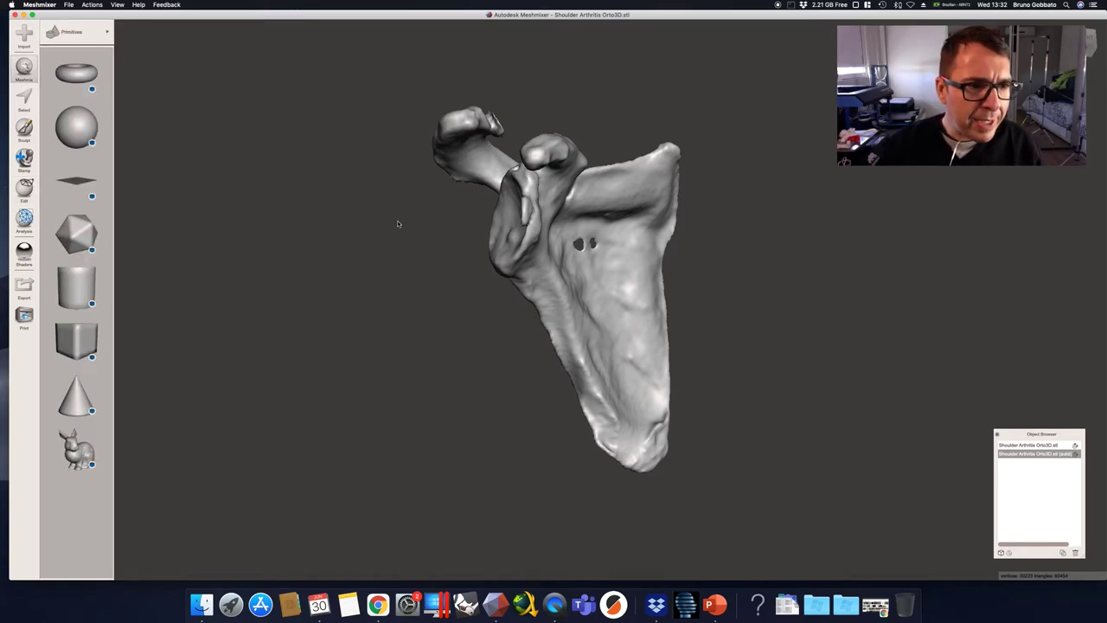
right_drag(398, 225, 477, 262)
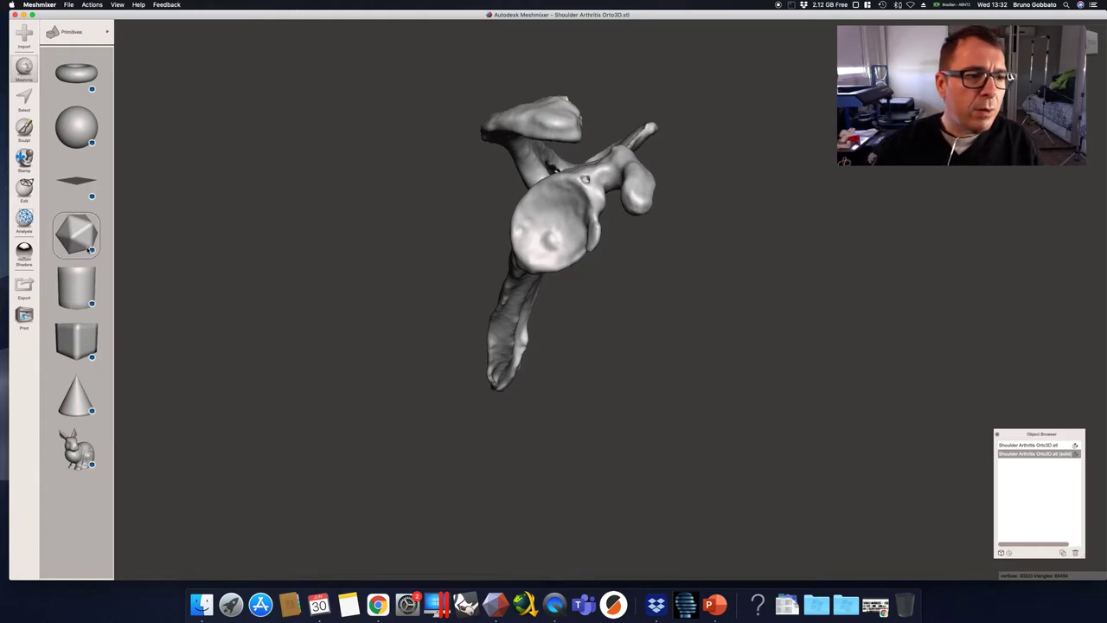
drag(73, 287, 550, 230)
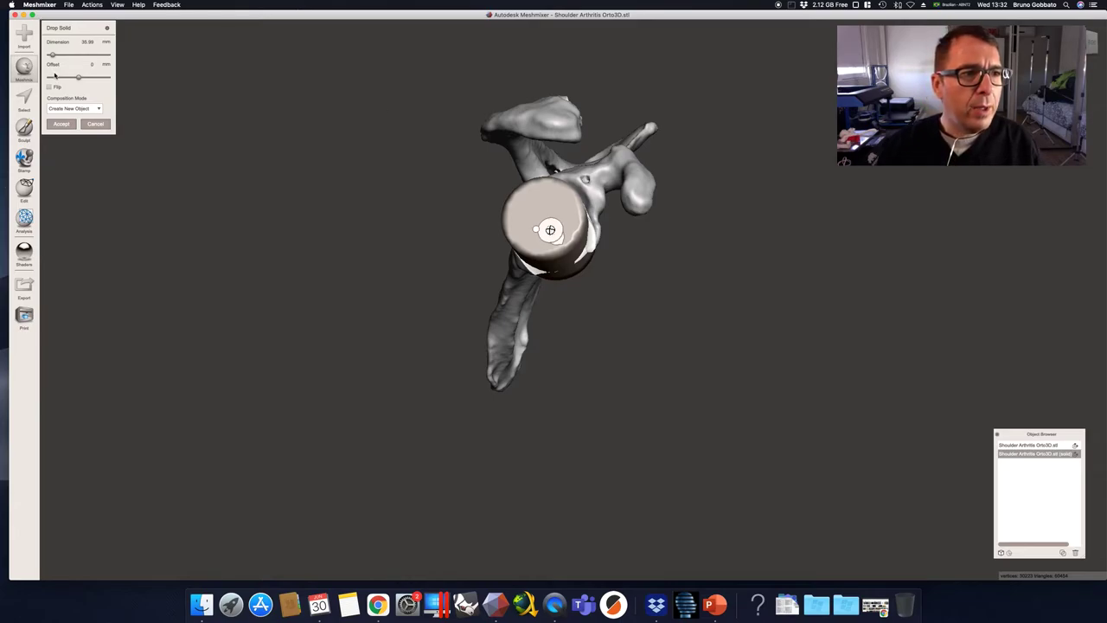
click(60, 123)
click(545, 205)
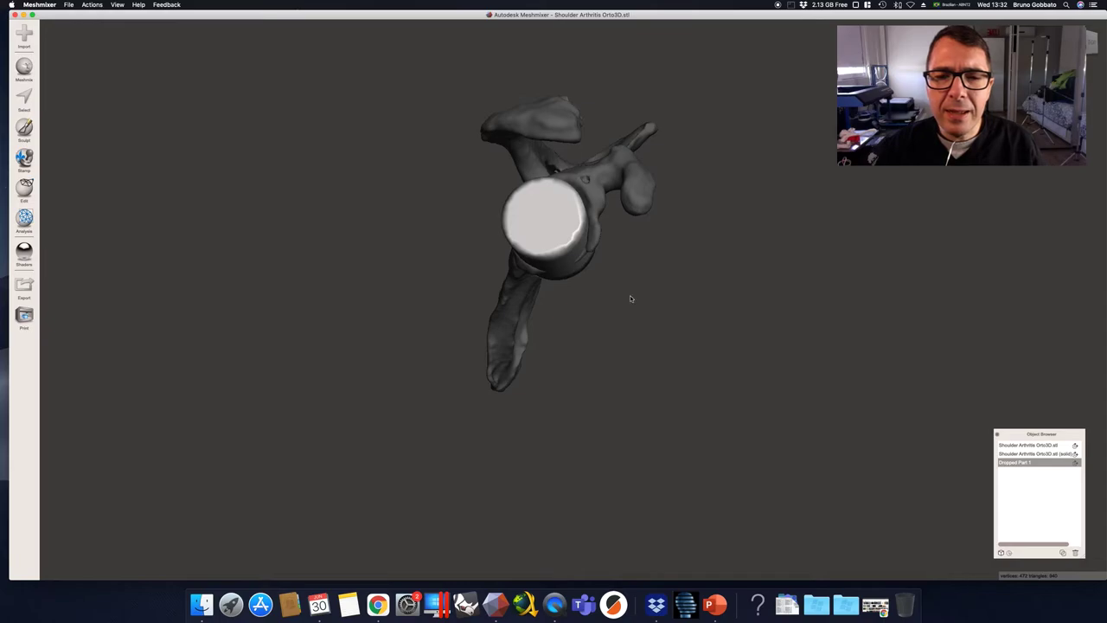
Transform the cylinder on the glenoid into a disc sized 28 mm in X, 5 mm in Y and 28 mm in Z.
right_drag(629, 298, 183, 168)
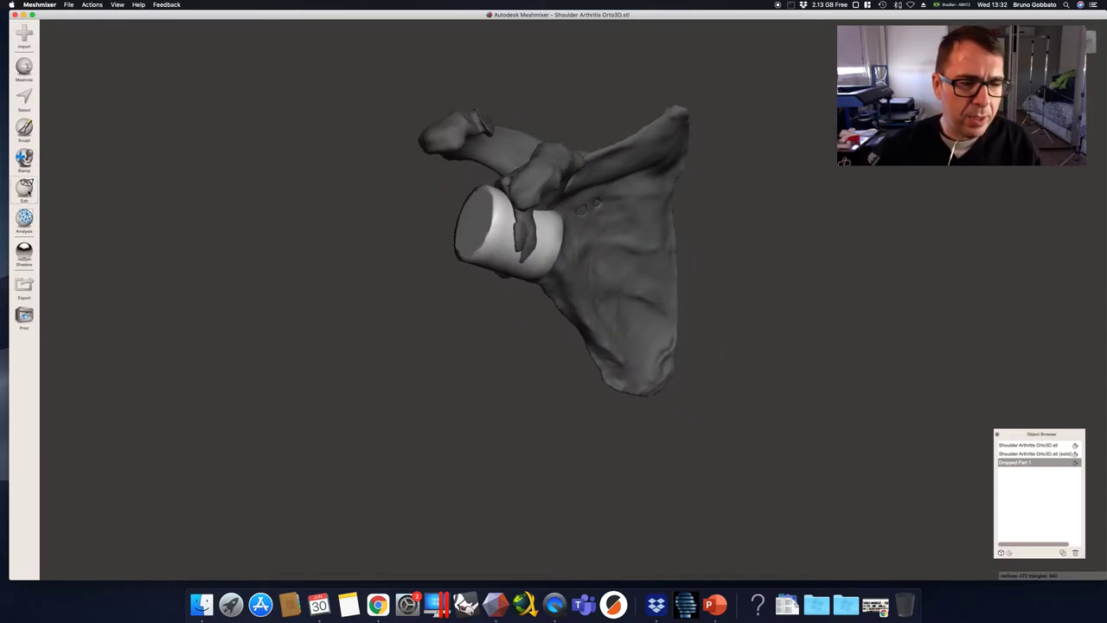
click(26, 192)
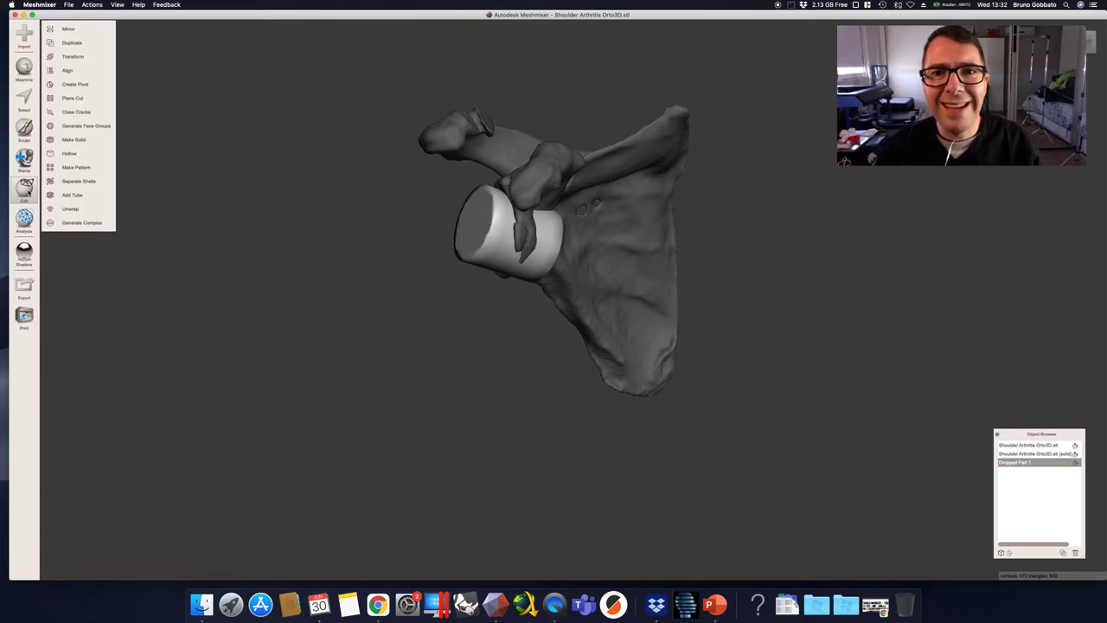
click(86, 58)
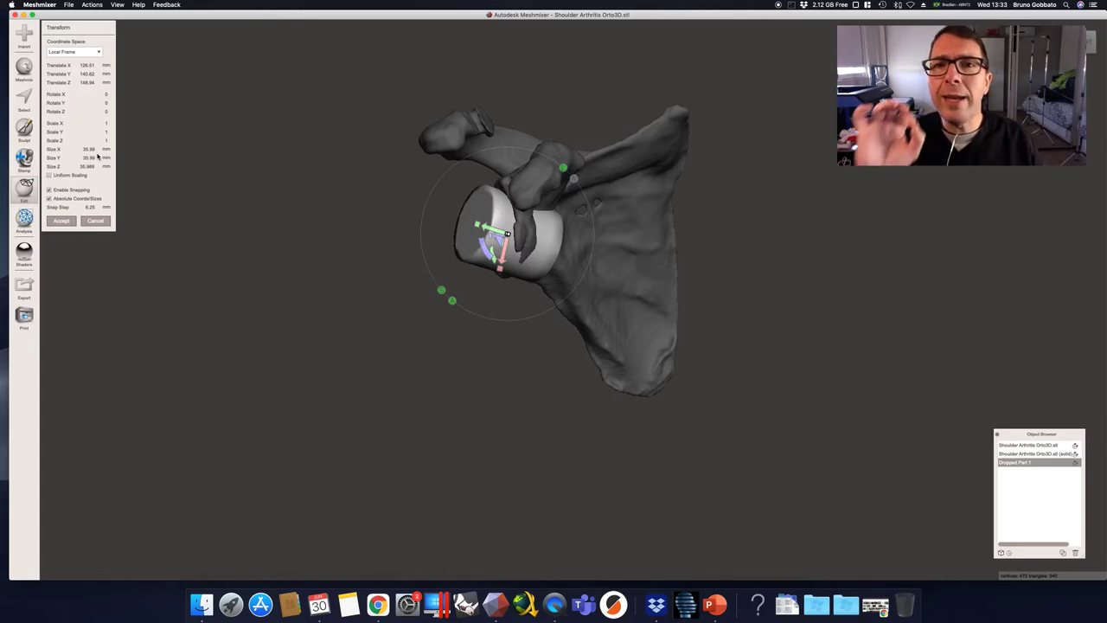
click(84, 149)
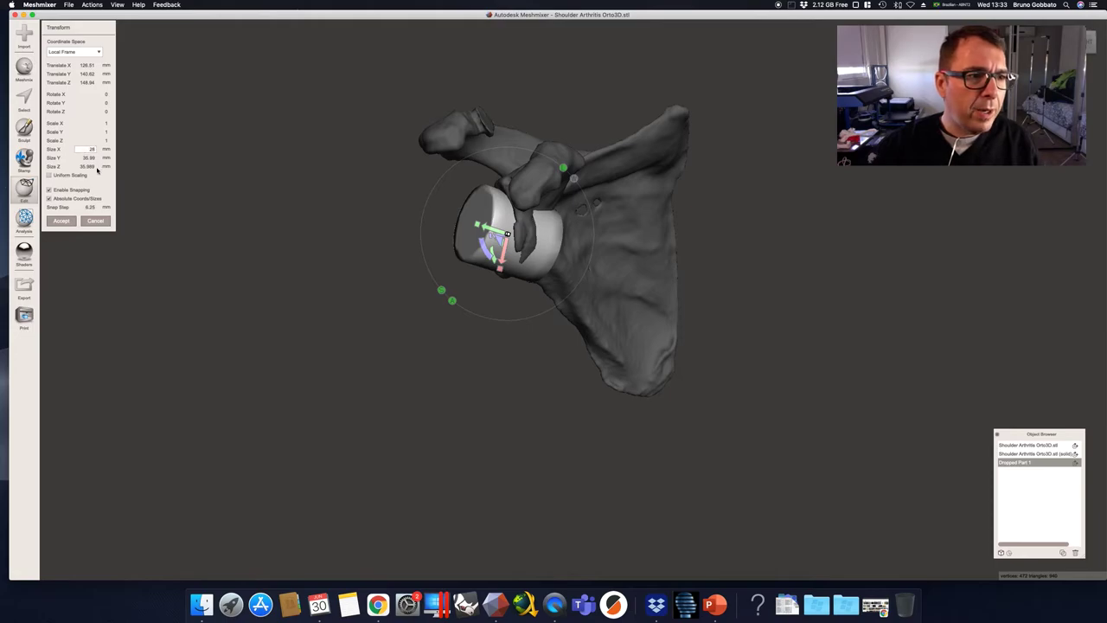
text(28)
click(87, 167)
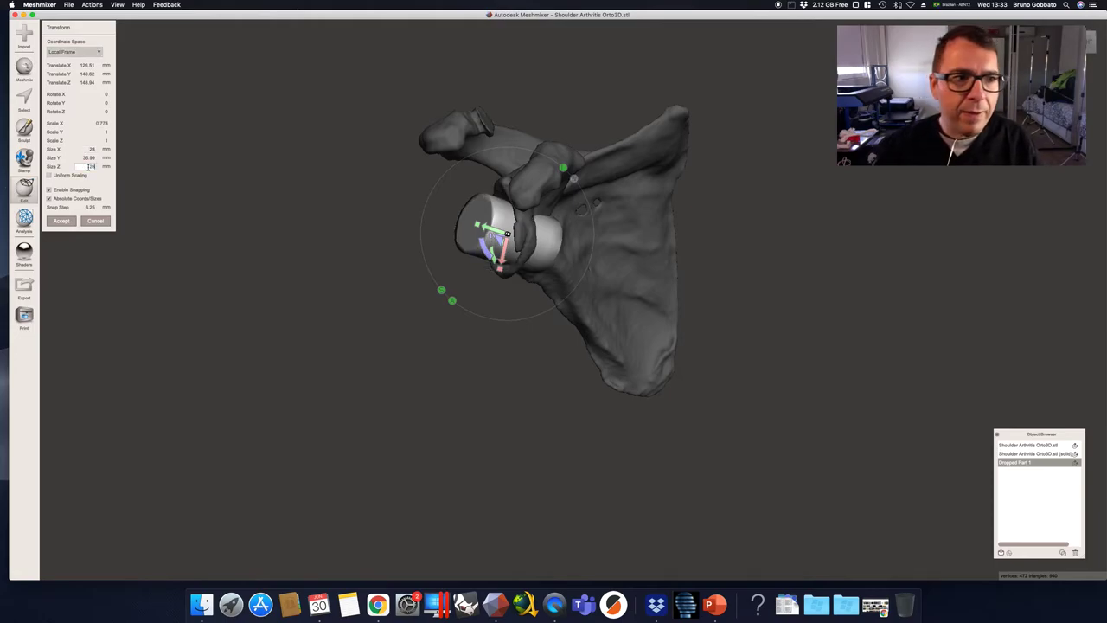
key(Return)
click(90, 158)
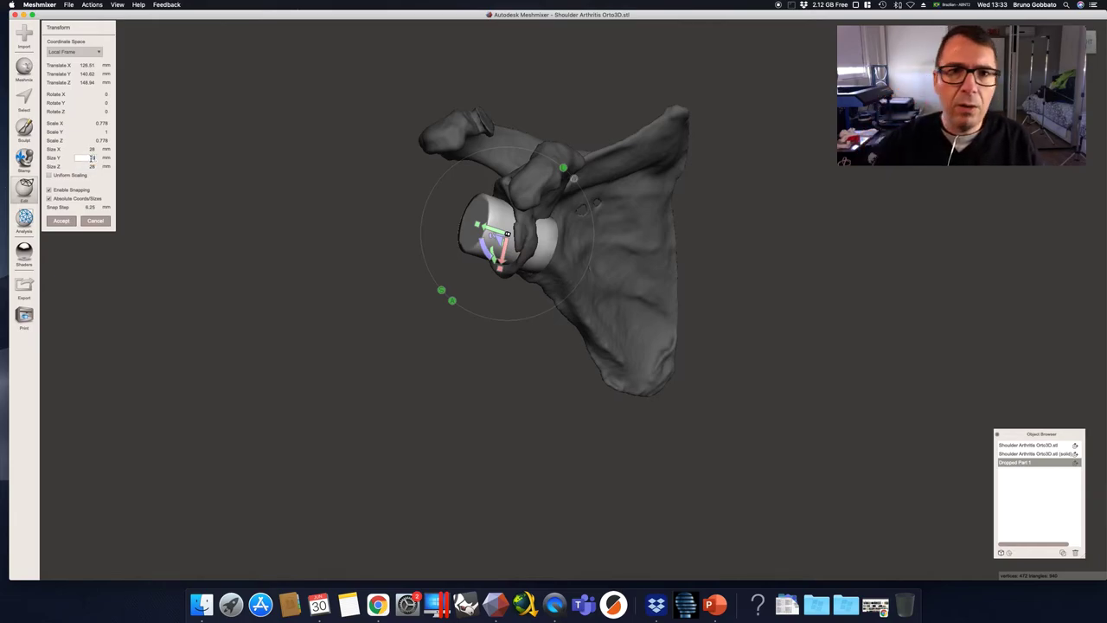
text(5)
key(Return)
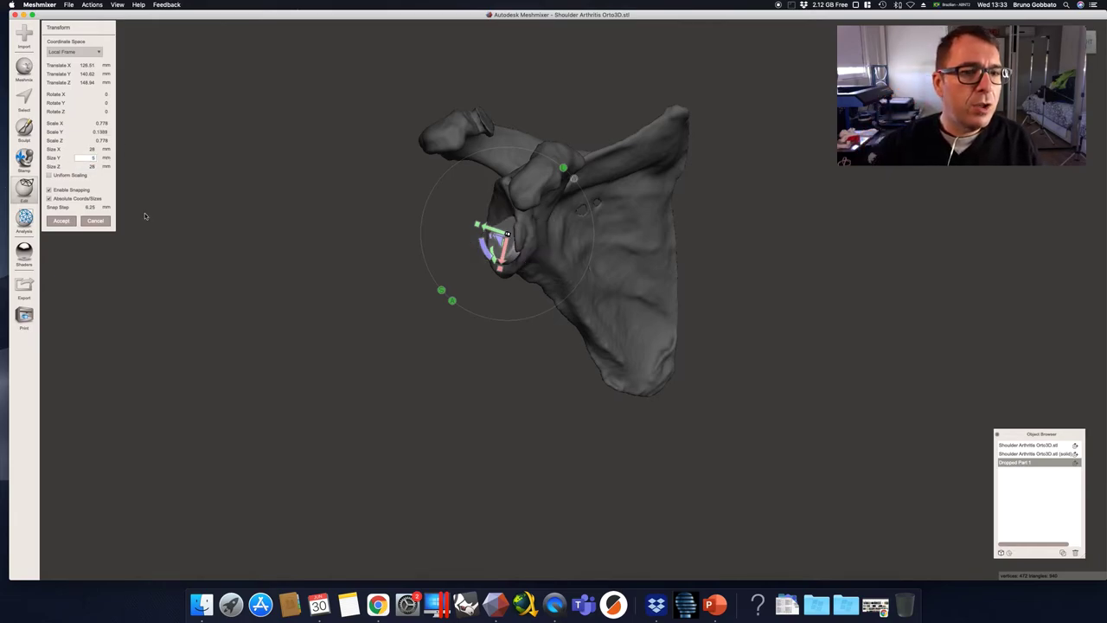
Move the disc outward along its axis onto the glenoid face and apply the transform.
drag(508, 233, 484, 227)
right_drag(402, 226, 474, 251)
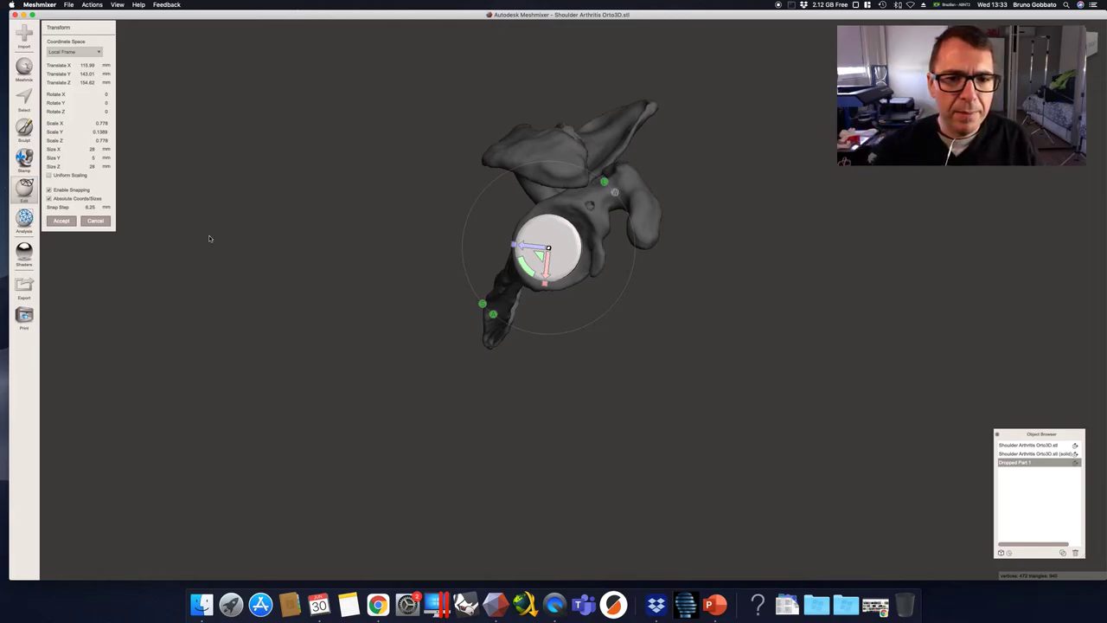
click(60, 221)
mouse_move(450, 274)
right_down()
mouse_move(383, 247)
mouse_move(378, 297)
mouse_move(437, 302)
mouse_move(459, 269)
right_up()
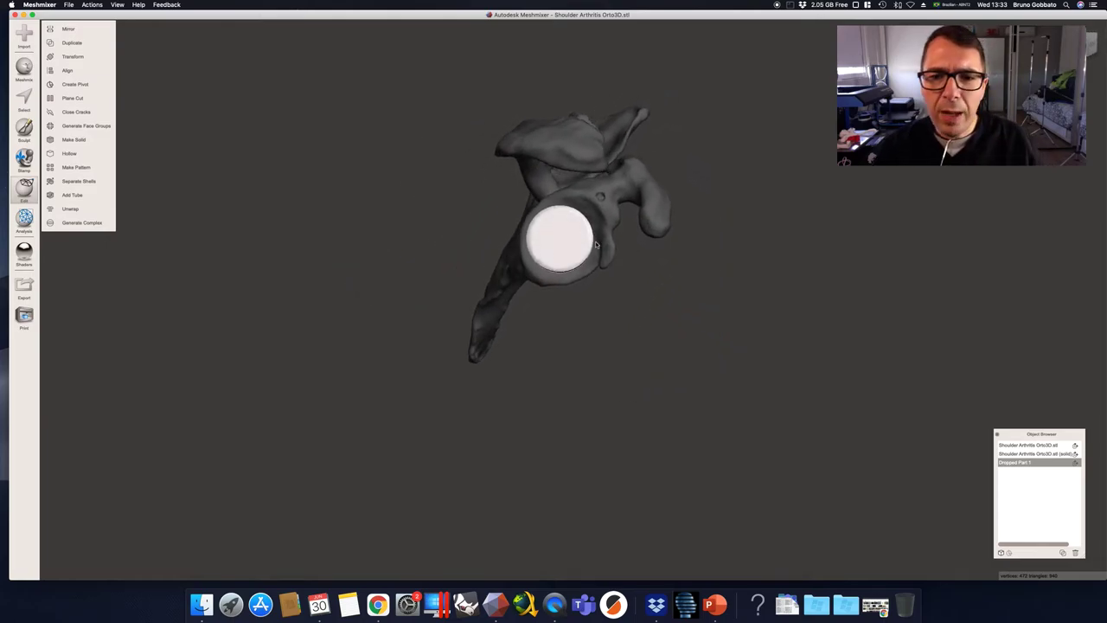
Duplicate the glenoid disc and transform the copy into a peg sized 8 mm in X and 8 mm in Z.
click(77, 43)
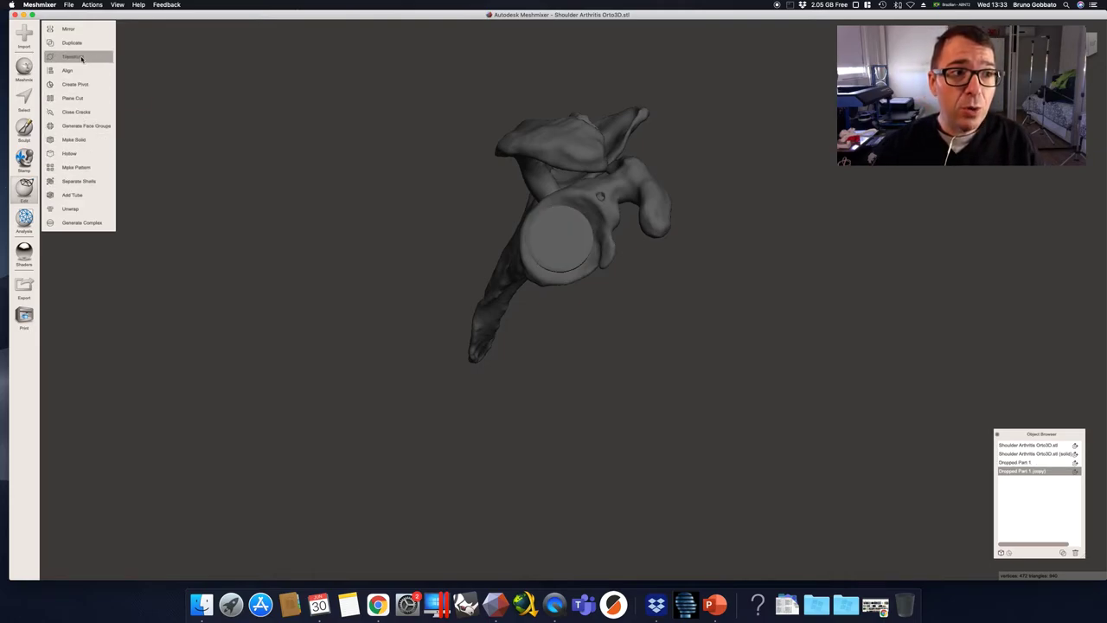
click(81, 58)
right_drag(399, 235, 326, 224)
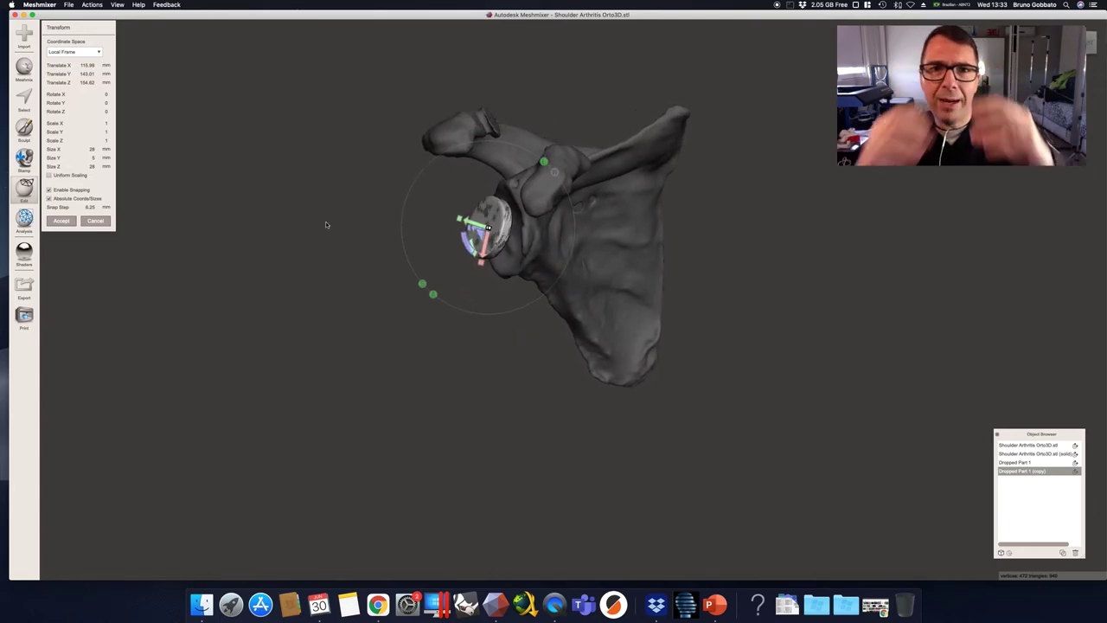
click(92, 149)
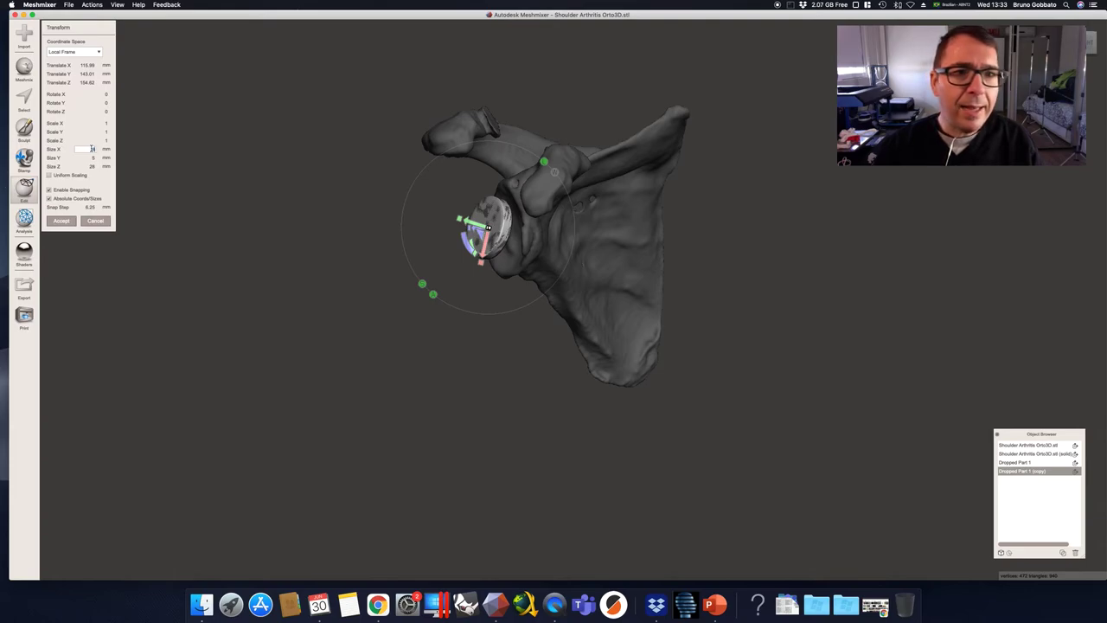
click(91, 166)
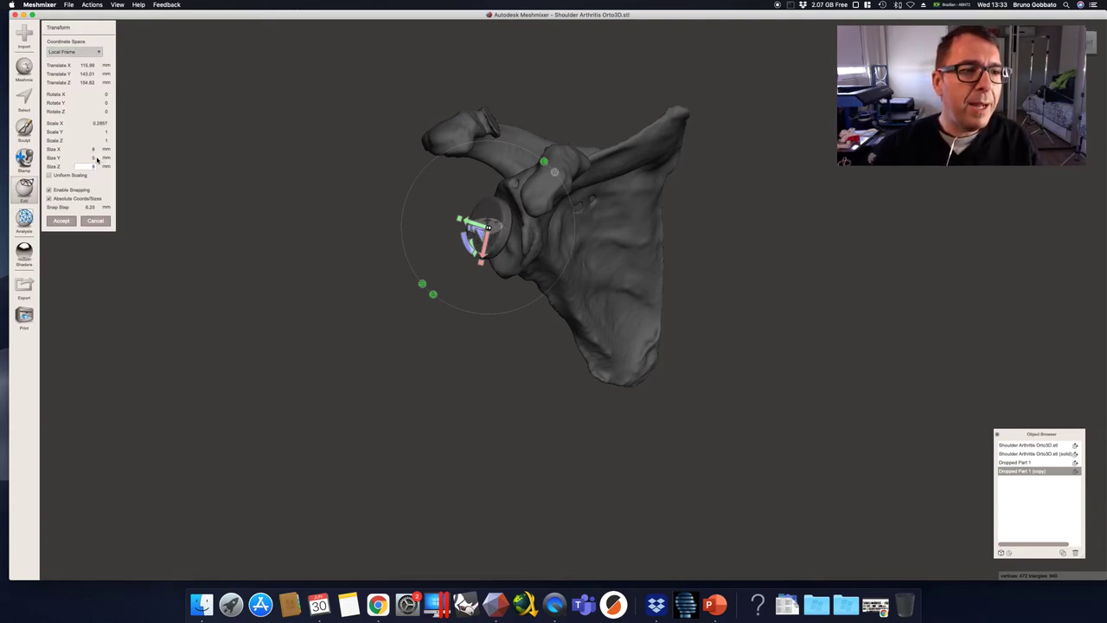
click(91, 158)
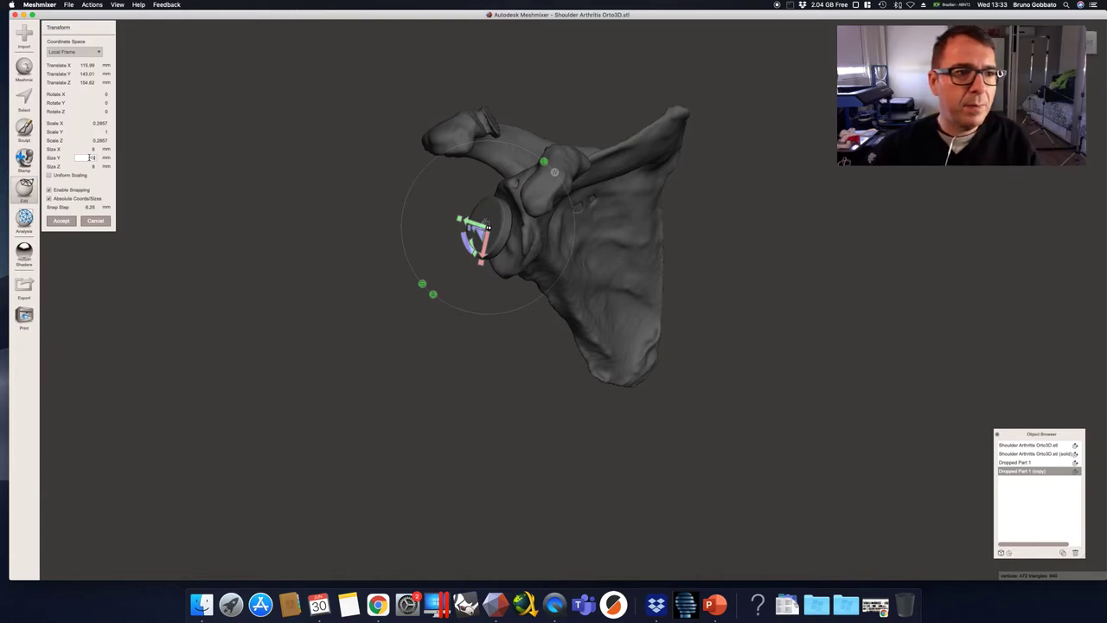
click(60, 221)
right_drag(406, 212, 384, 208)
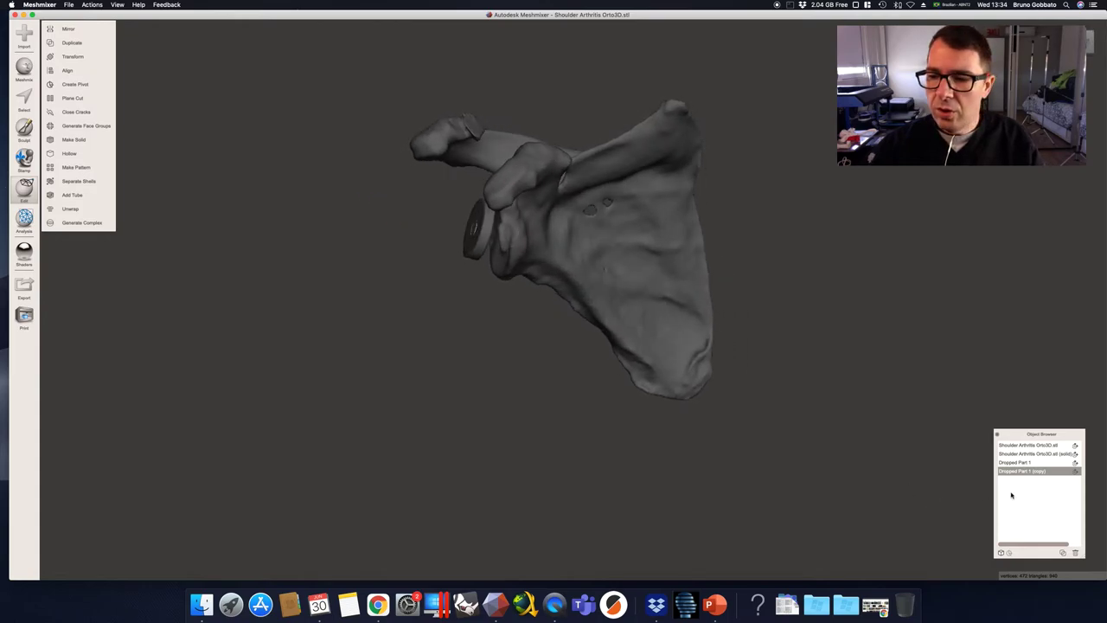
Set the narrow peg's Y size to 15 mm and apply the transform.
click(73, 56)
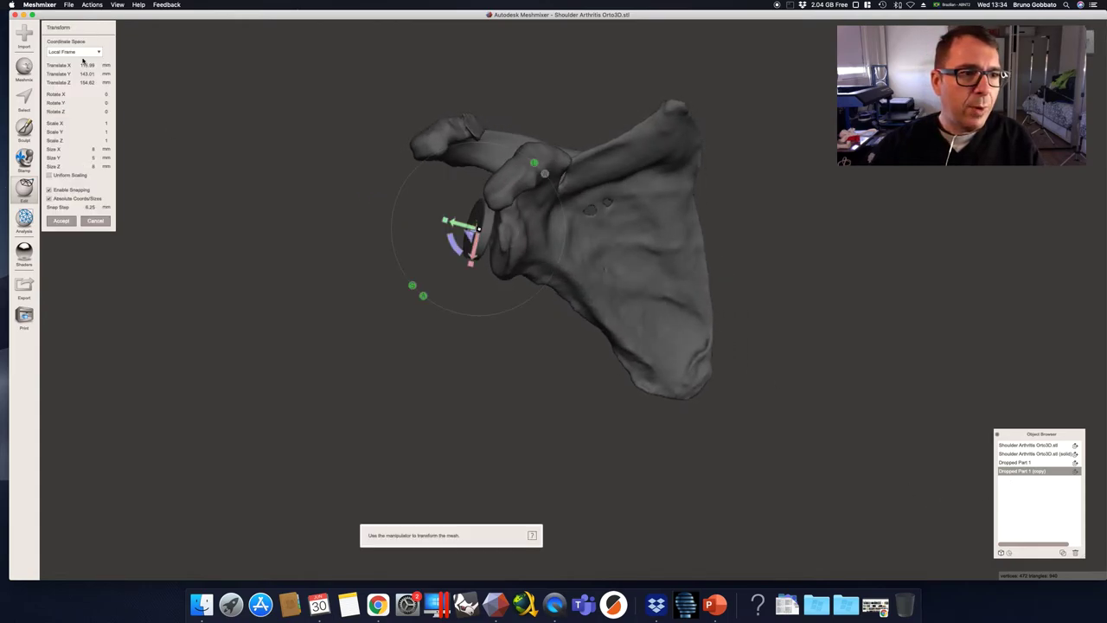
click(91, 158)
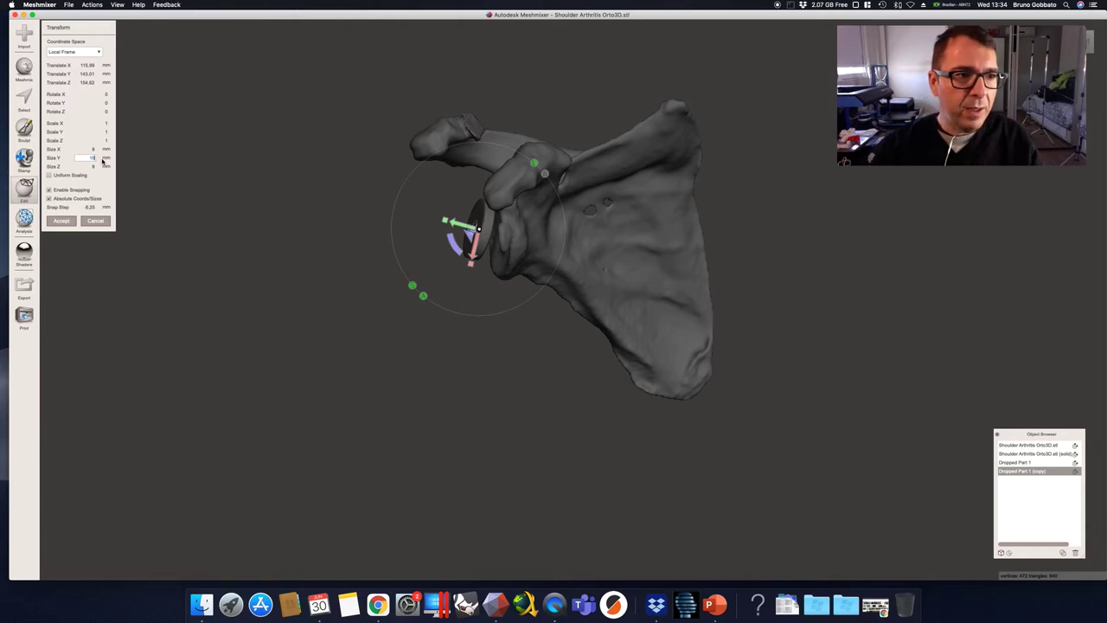
text(15)
click(58, 222)
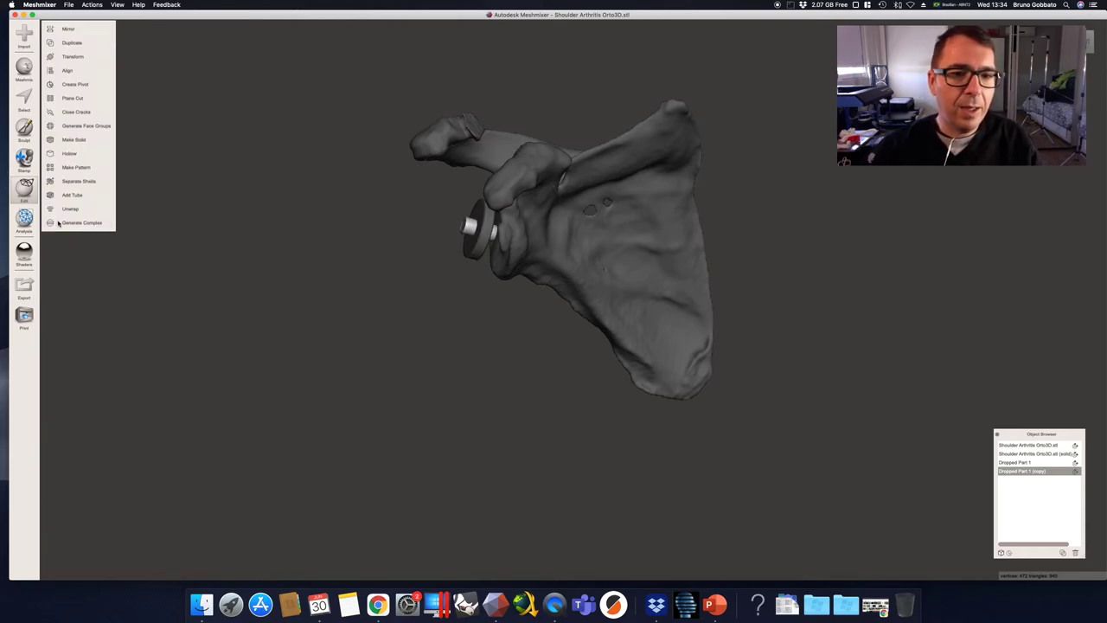
right_drag(365, 224, 340, 209)
scroll(389, 203, up, 5)
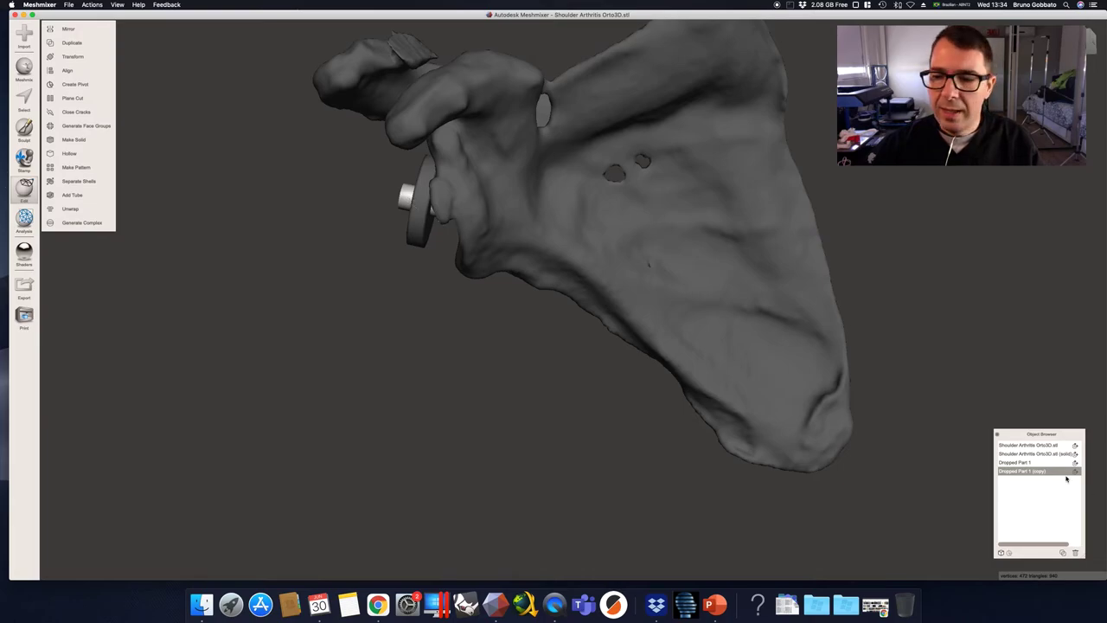
Move the peg inward along its axis so it projects from the back of the disc towards the glenoid, and apply the transform.
click(73, 57)
right_drag(260, 126, 413, 183)
mouse_move(410, 183)
mouse_down()
mouse_move(435, 195)
mouse_move(413, 190)
mouse_up()
mouse_move(335, 217)
right_down()
mouse_move(323, 235)
mouse_move(538, 279)
mouse_move(467, 250)
mouse_move(321, 223)
mouse_move(329, 227)
right_up()
click(54, 222)
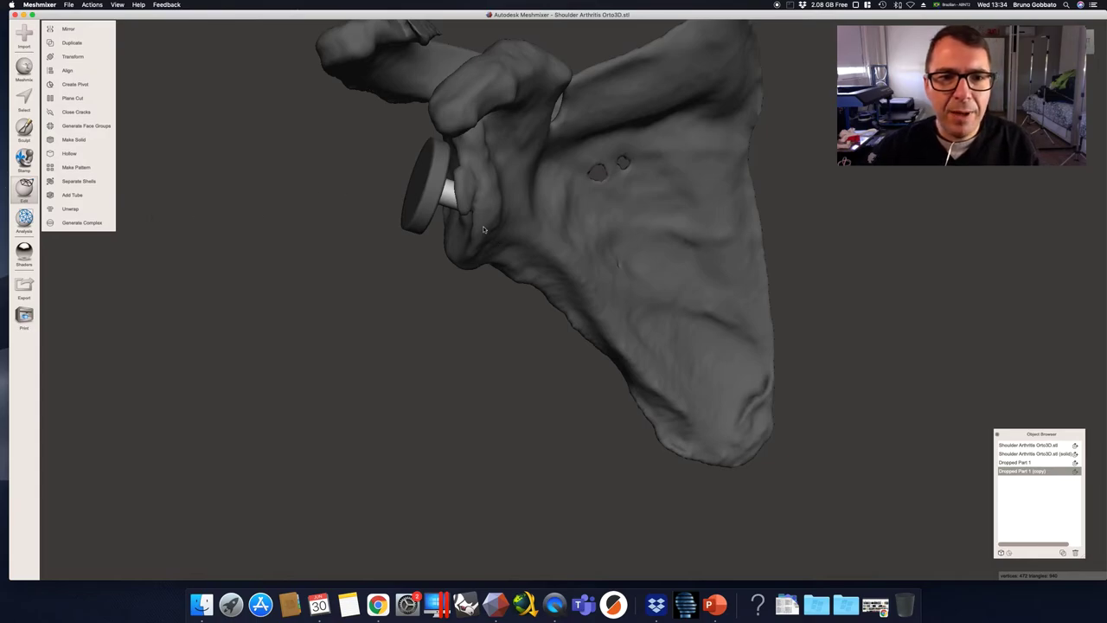
Select only the central peg and duplicate it as the basis for a guide rod.
shift+click(1028, 463)
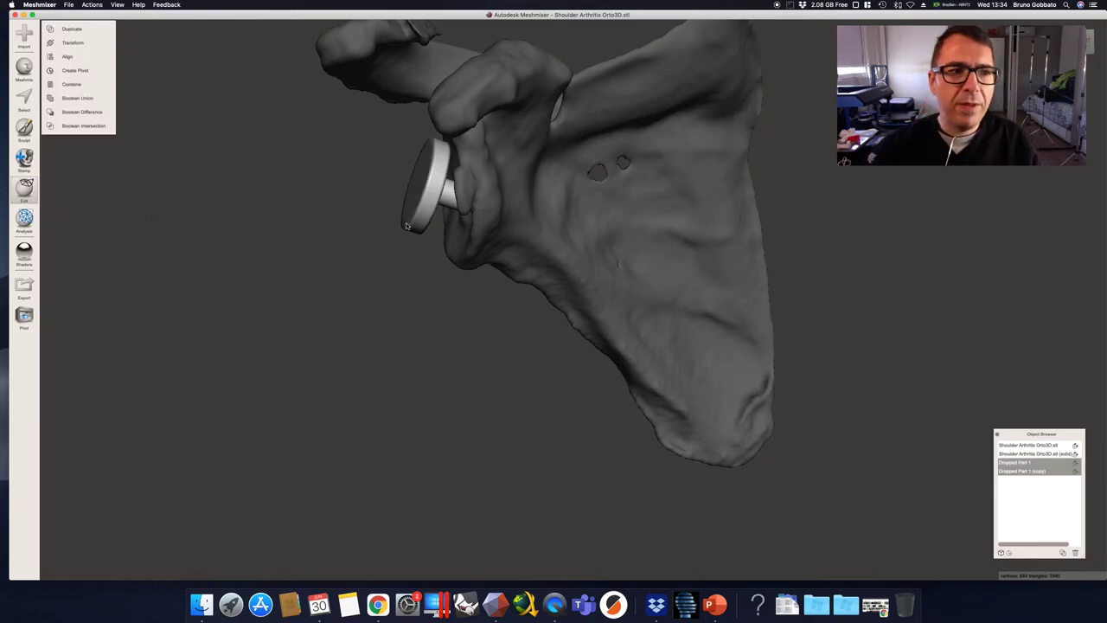
click(1028, 471)
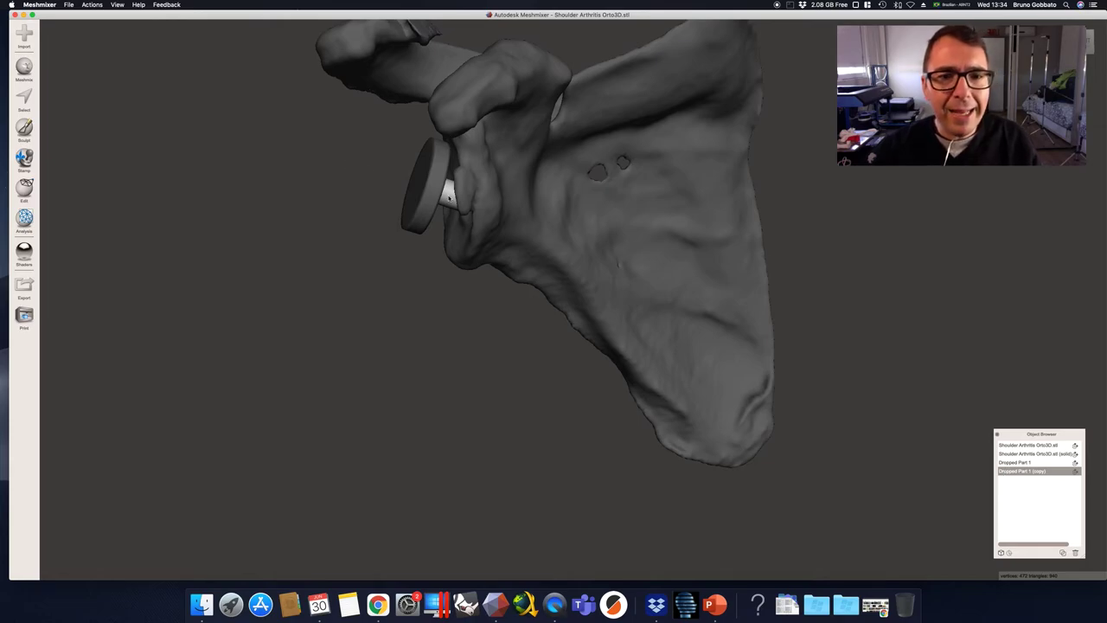
right_drag(448, 198, 459, 207)
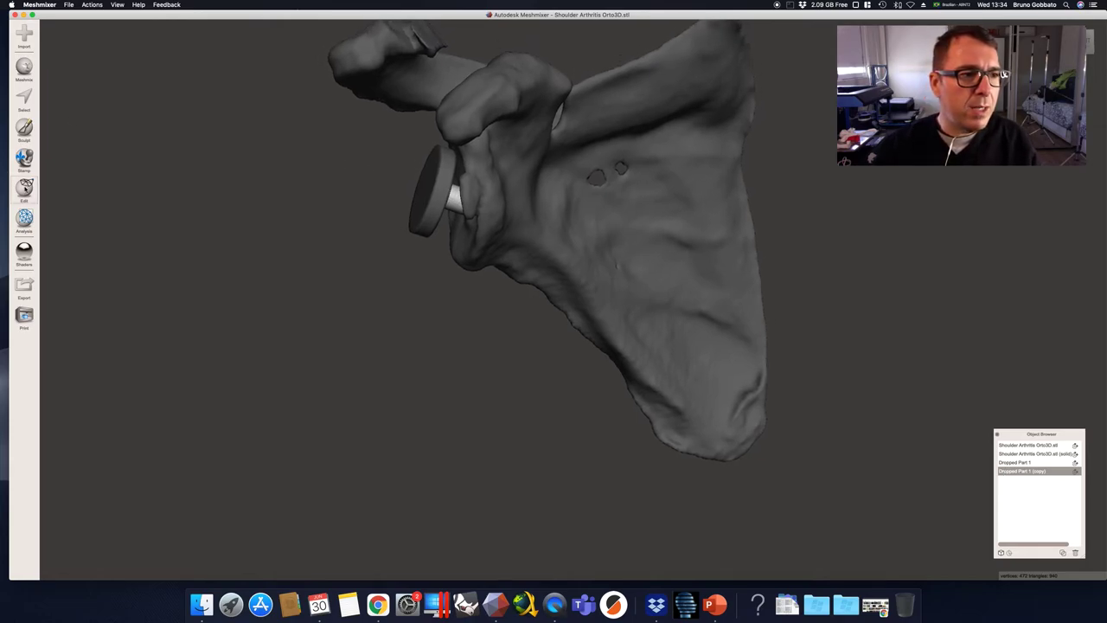
click(24, 188)
click(86, 43)
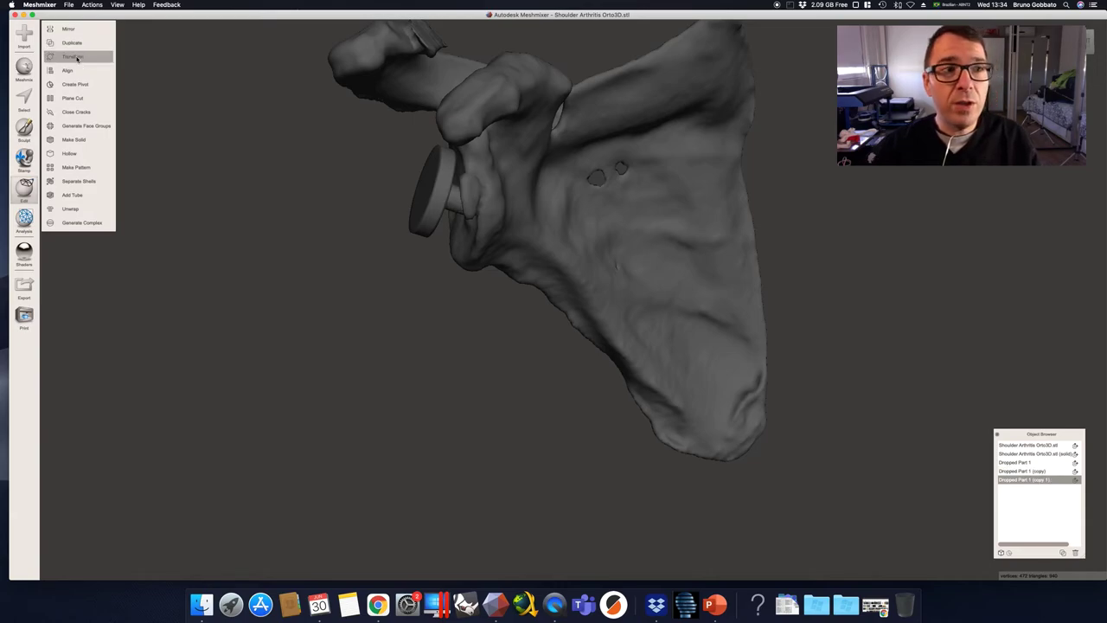
Transform the duplicated peg into a thin rod sized 2 mm in X and 2 mm in Z.
click(73, 57)
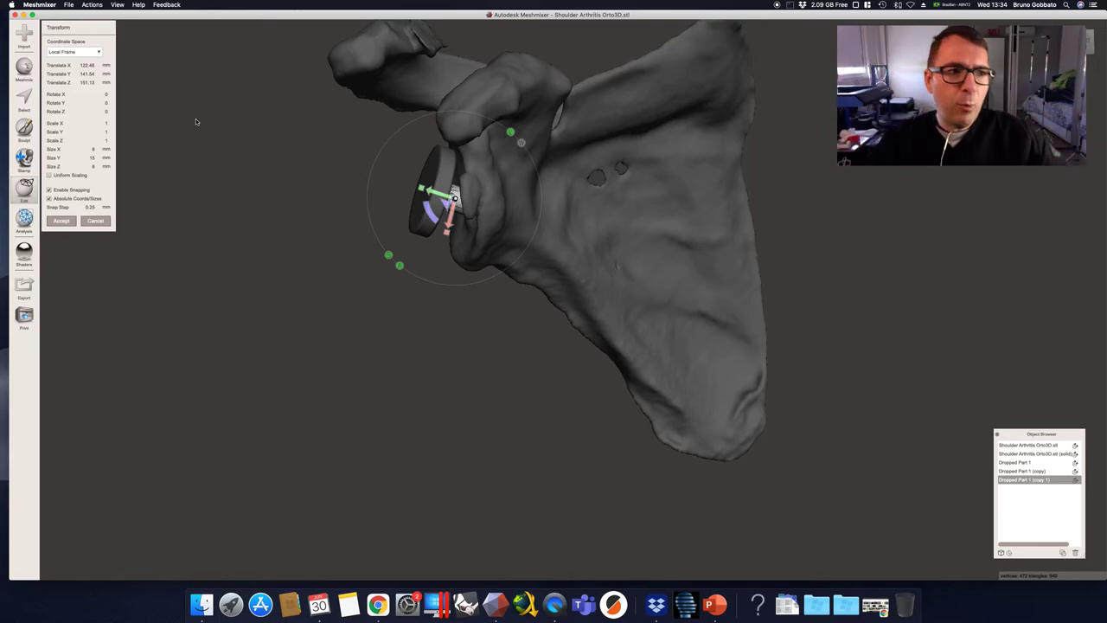
click(93, 149)
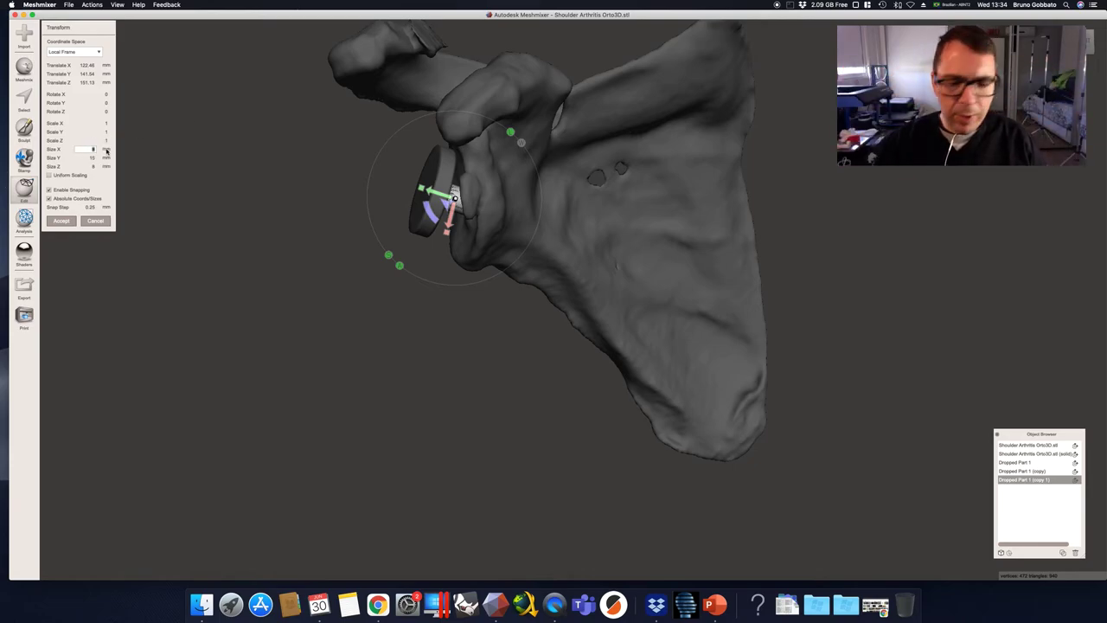
text(2)
click(93, 166)
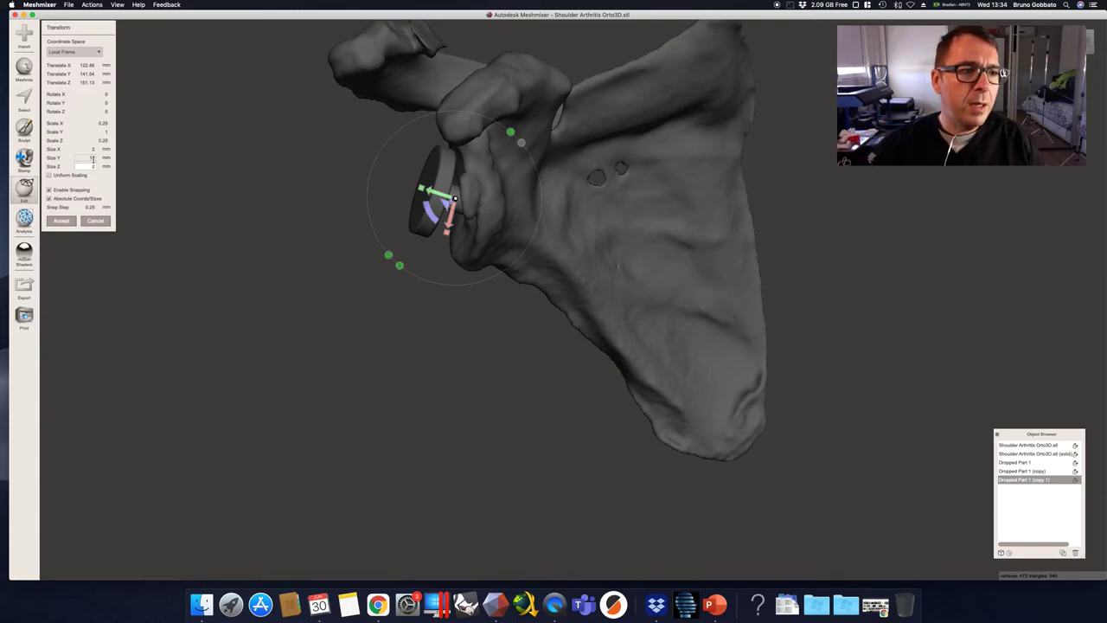
click(92, 157)
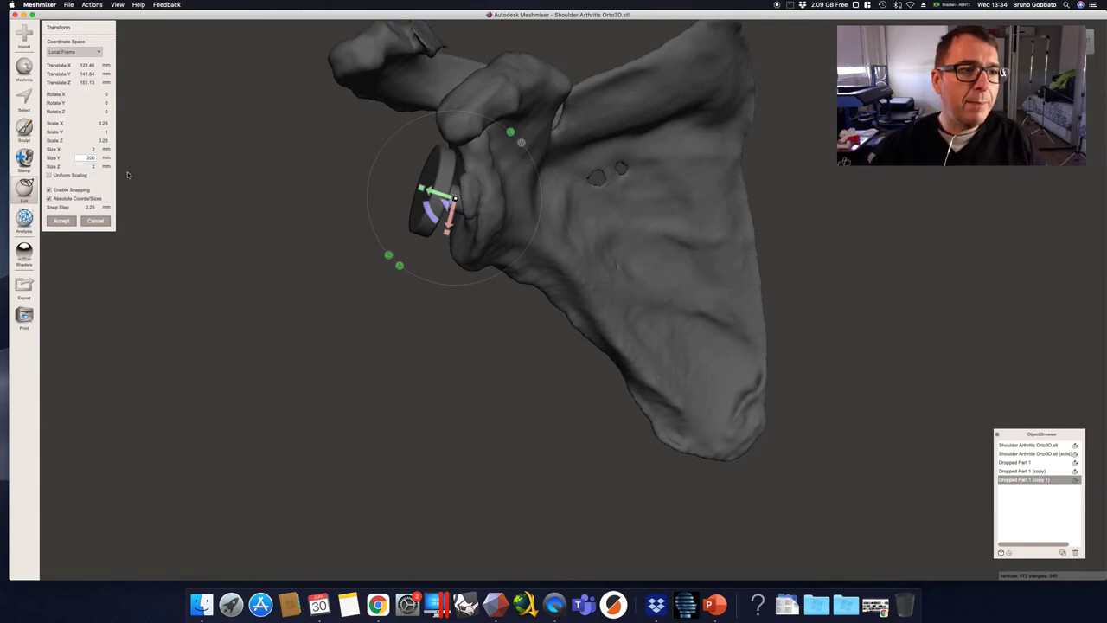
click(61, 221)
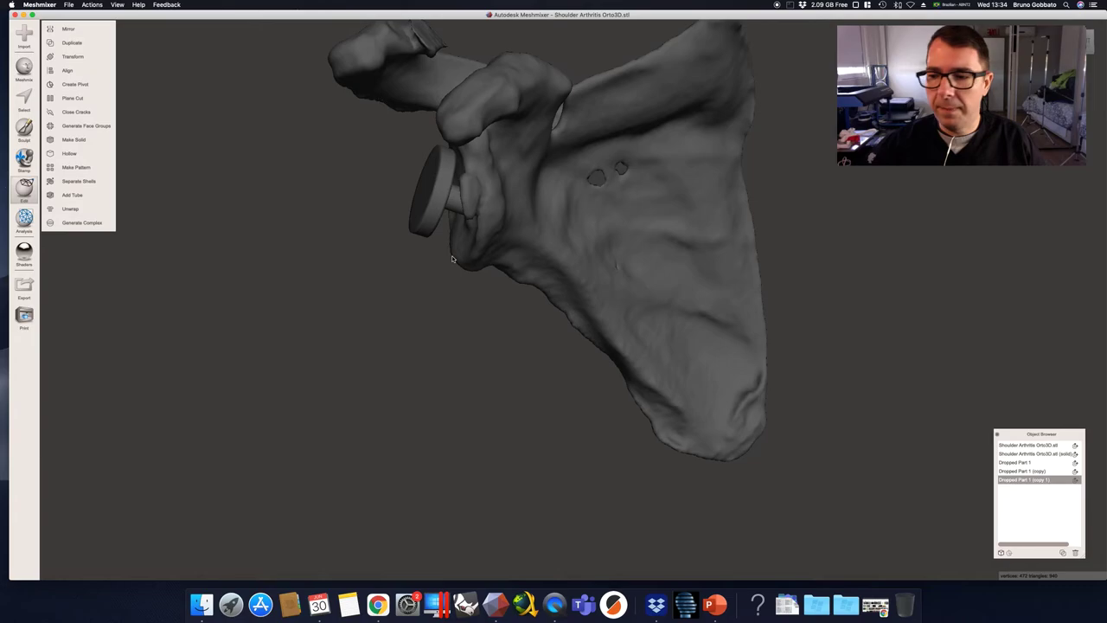
Set the thin rod's Y size to 200 mm and apply the transform.
click(73, 56)
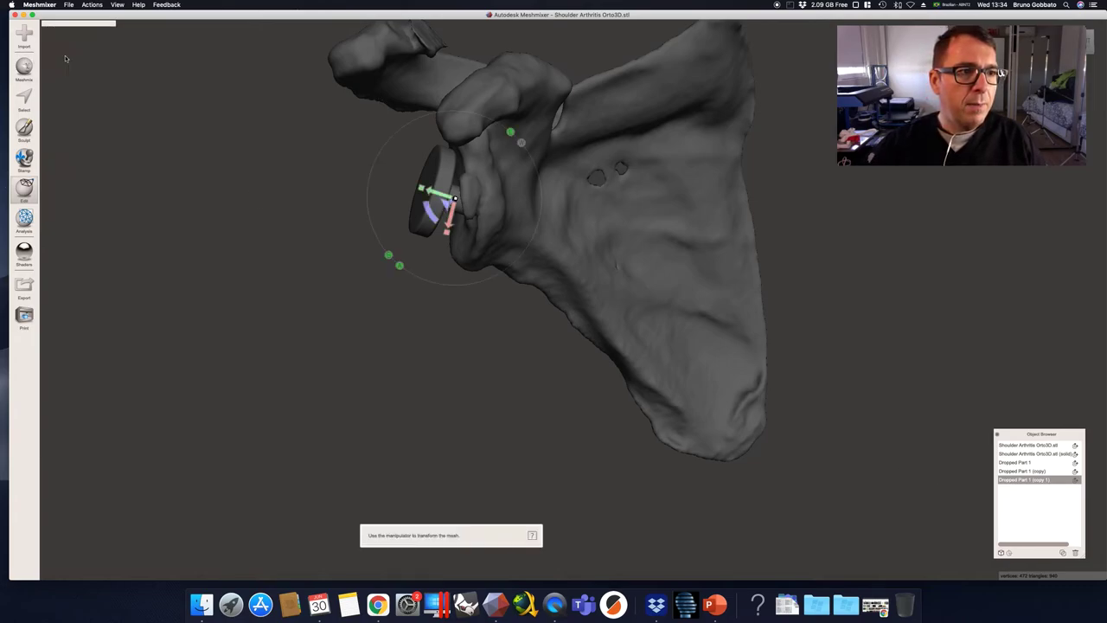
click(87, 167)
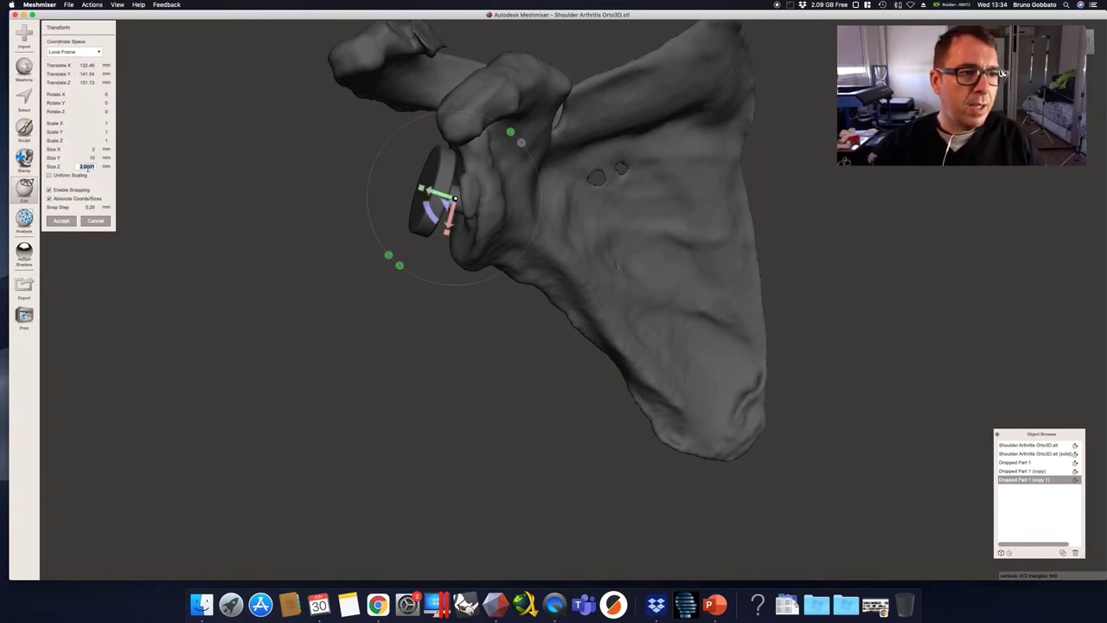
click(90, 157)
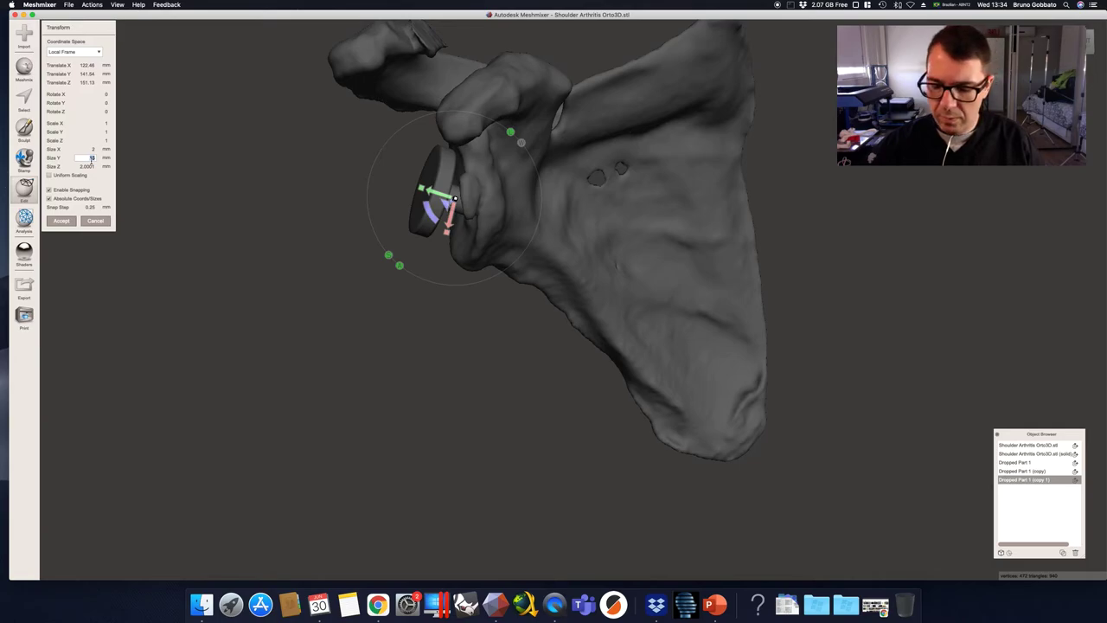
key(Return)
click(64, 221)
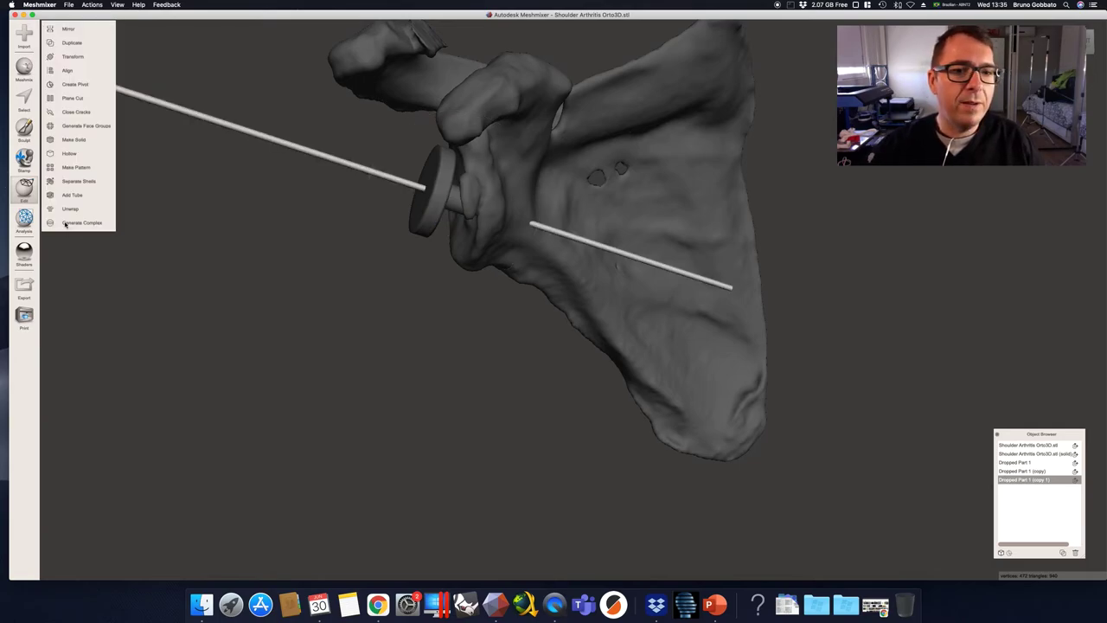
scroll(398, 247, down, 5)
mouse_move(375, 255)
right_down()
mouse_move(453, 274)
mouse_move(411, 275)
mouse_move(369, 252)
right_up()
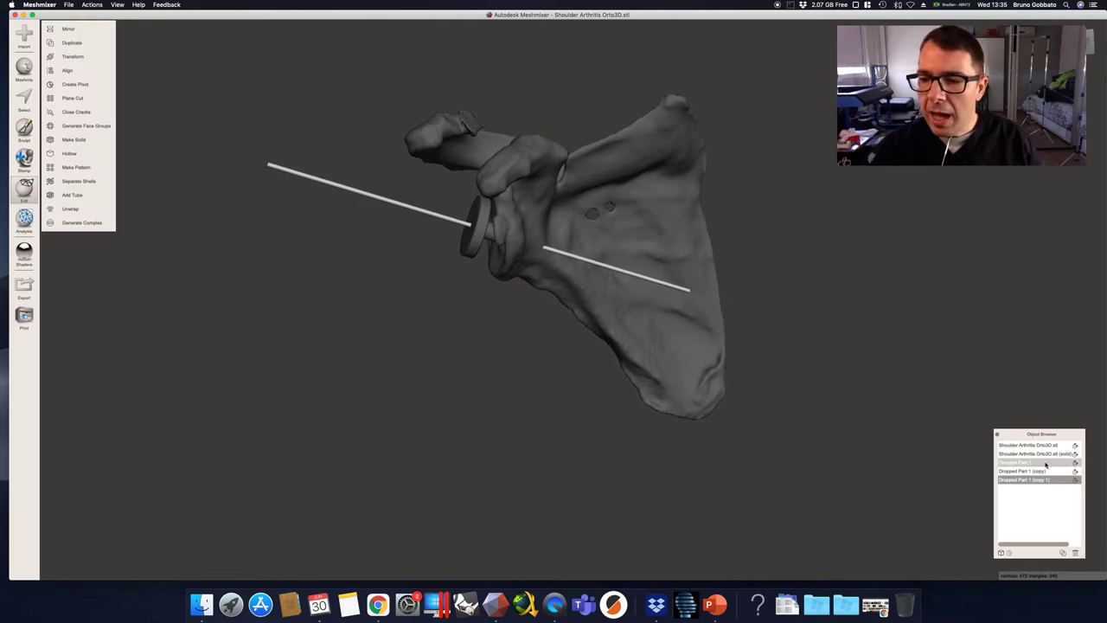
Combine the disc, the peg and the long rod into a single object.
drag(1039, 465, 1038, 481)
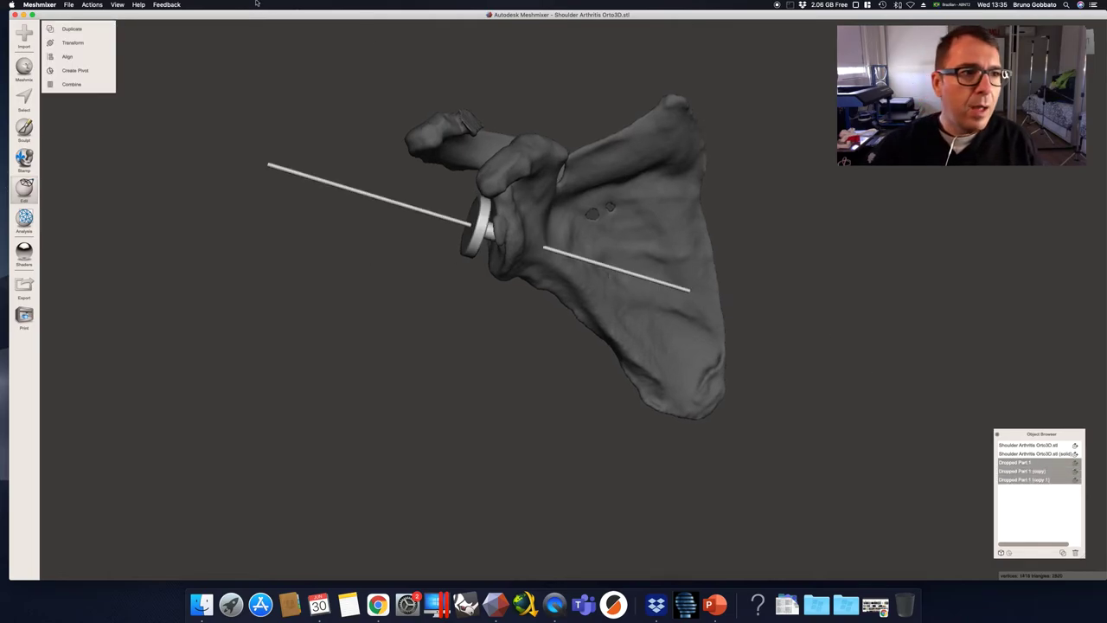
click(86, 83)
right_drag(363, 164, 407, 178)
Move and rotate the combined implant to bring its rod towards the scapula's axis, rotating about 40° in X, -11° in Y and -5° in Z.
click(86, 57)
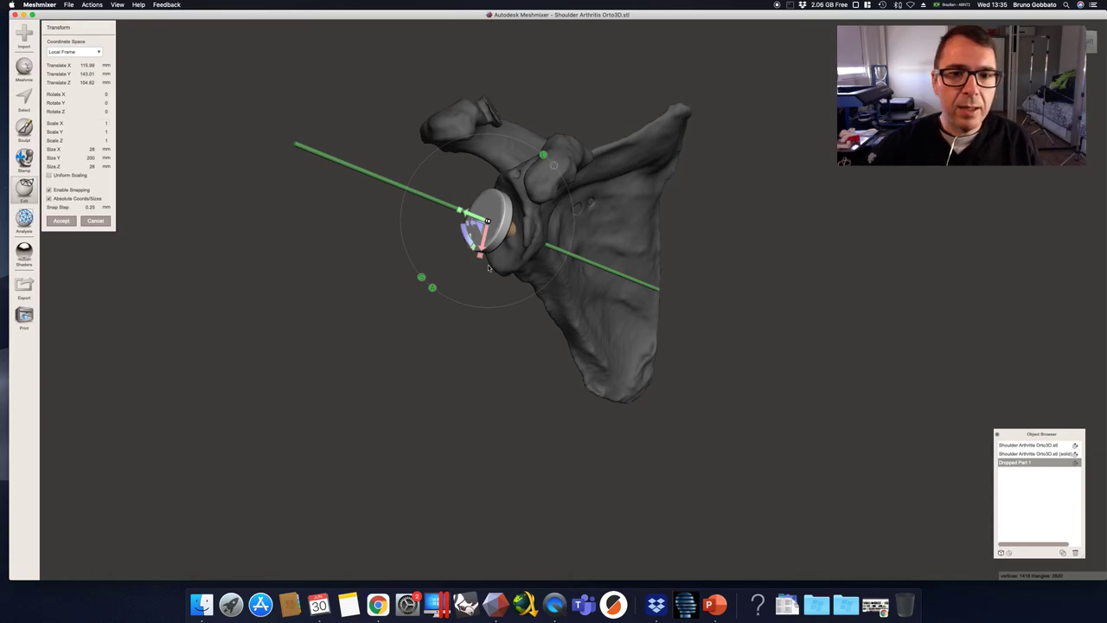
right_drag(474, 270, 590, 262)
mouse_move(554, 256)
mouse_down()
mouse_move(541, 262)
mouse_move(540, 248)
mouse_up()
right_drag(545, 249, 702, 238)
drag(703, 238, 674, 249)
right_drag(720, 282, 662, 293)
drag(597, 247, 565, 233)
Seat the baseplate against the glenoid and fine-tune its orientation to about 45° in X, -2° in Y and -5° in Z.
right_drag(592, 249, 727, 225)
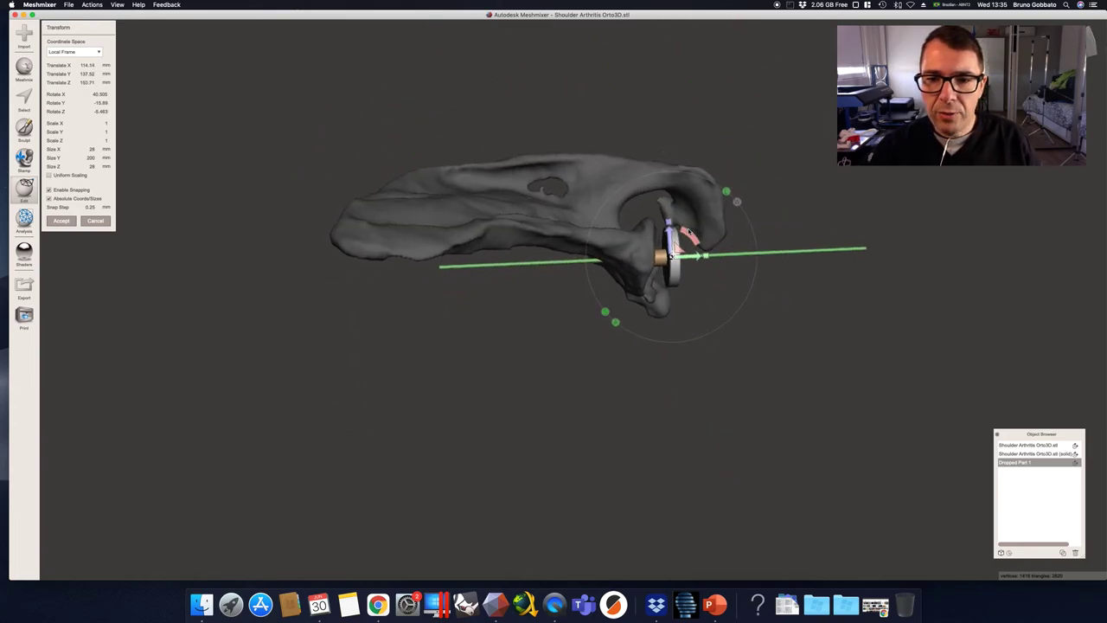
drag(686, 232, 675, 264)
right_drag(675, 263, 584, 364)
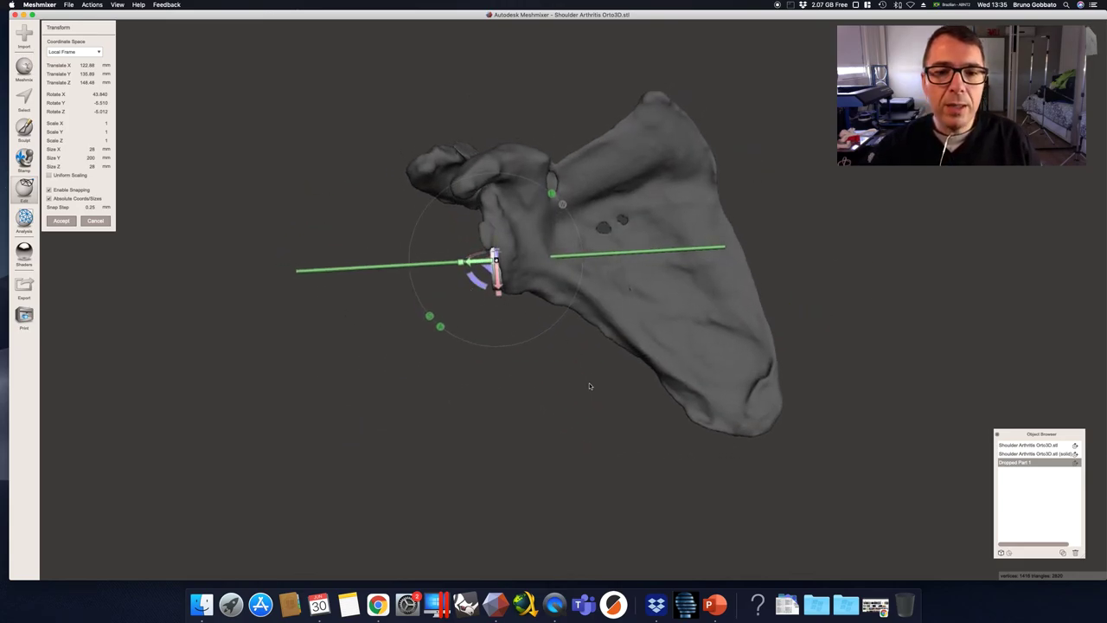
right_drag(556, 289, 699, 271)
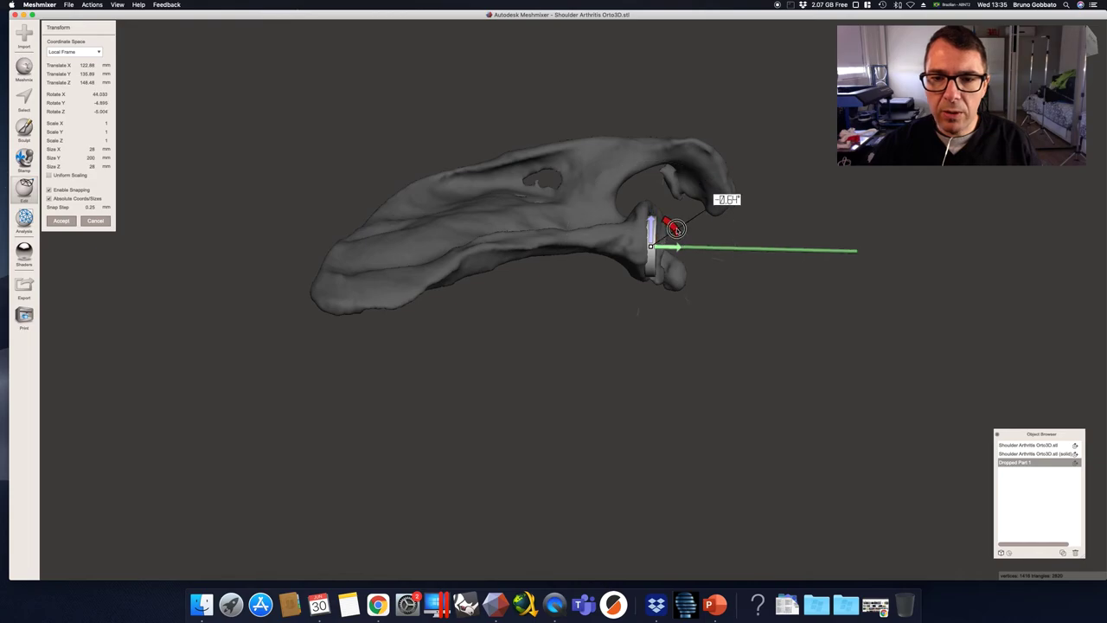
right_drag(675, 227, 419, 255)
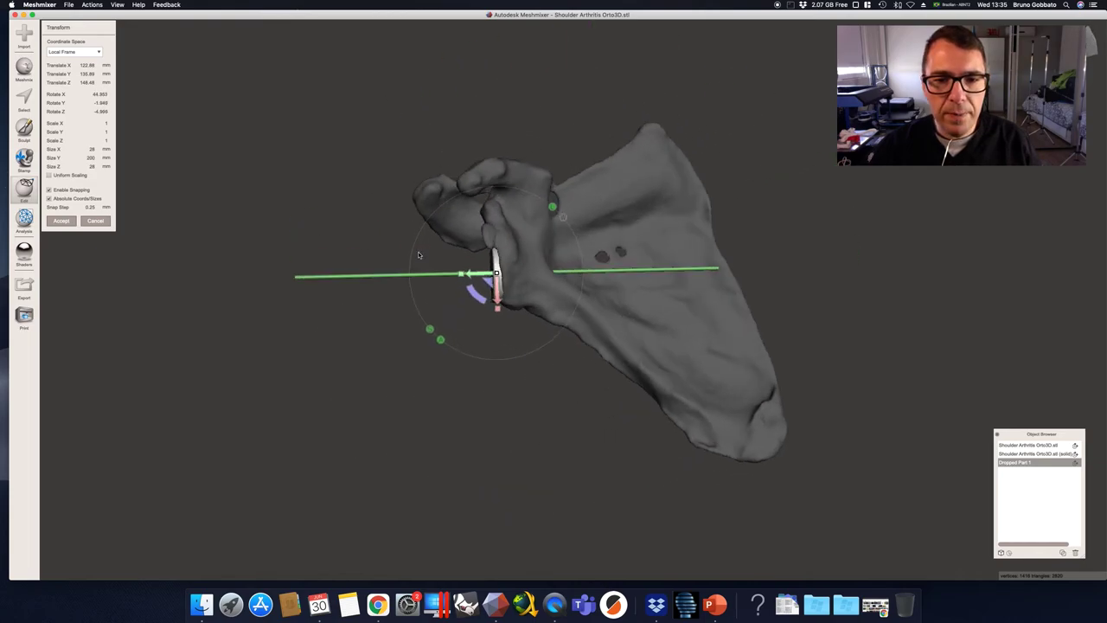
Section the solid scapula with a Plane Cut through the glenoid and examine how the baseplate and peg sit in the bone.
click(1025, 453)
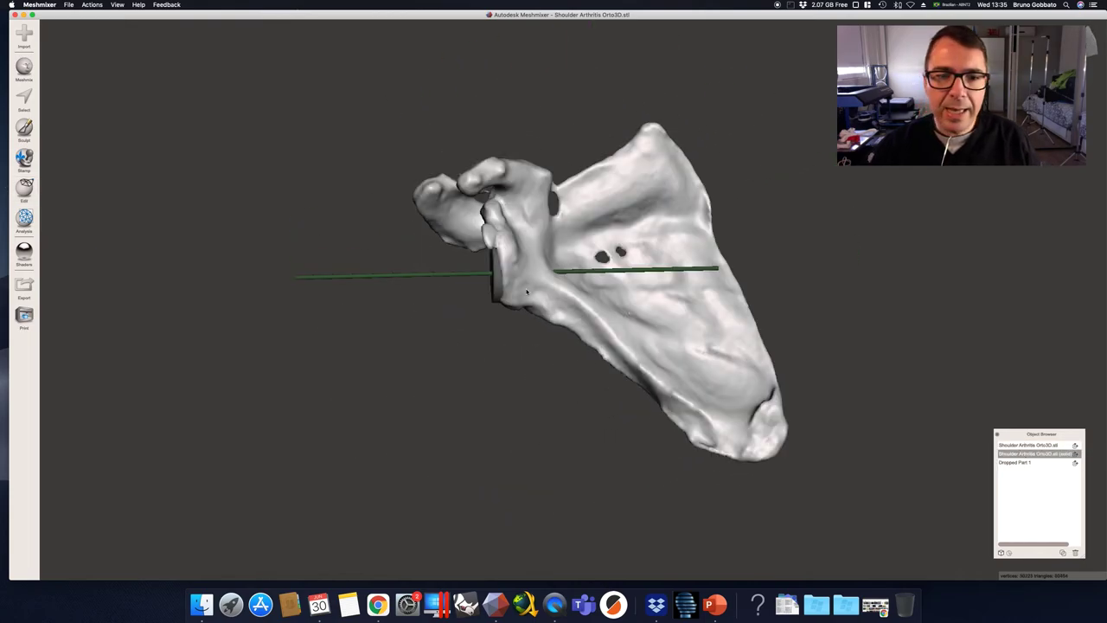
click(26, 189)
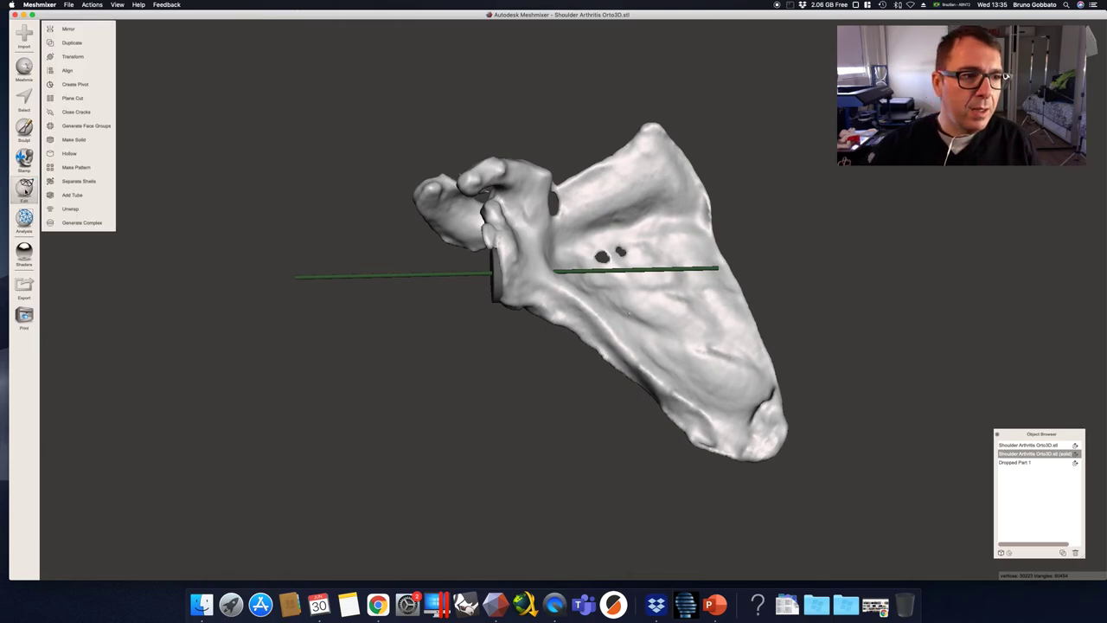
click(75, 99)
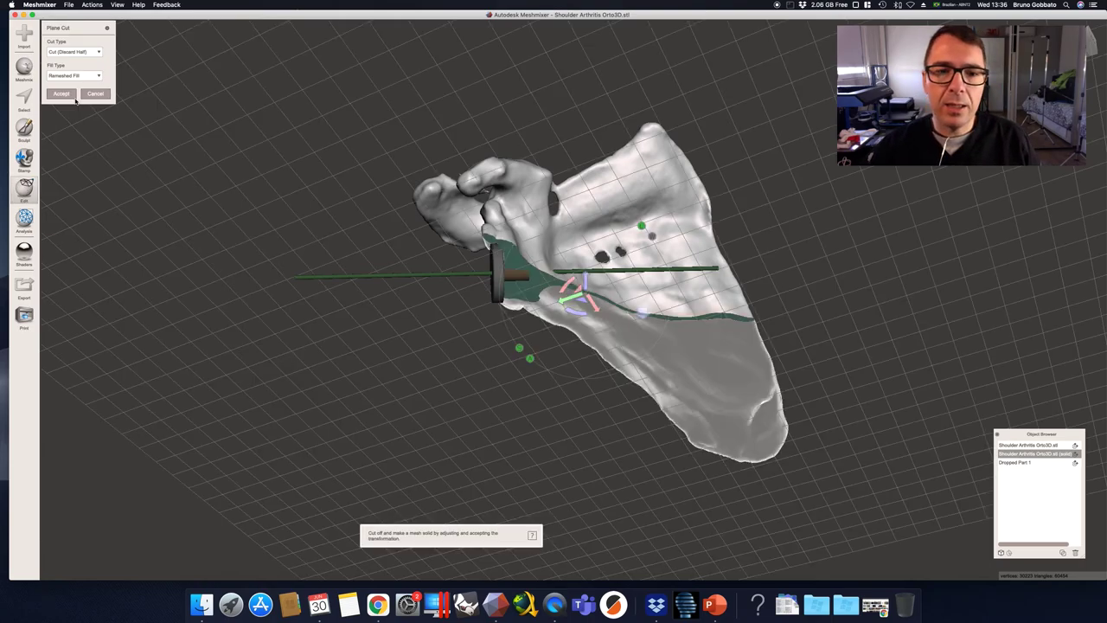
drag(500, 274, 849, 265)
right_drag(667, 127, 662, 278)
scroll(489, 225, up, 5)
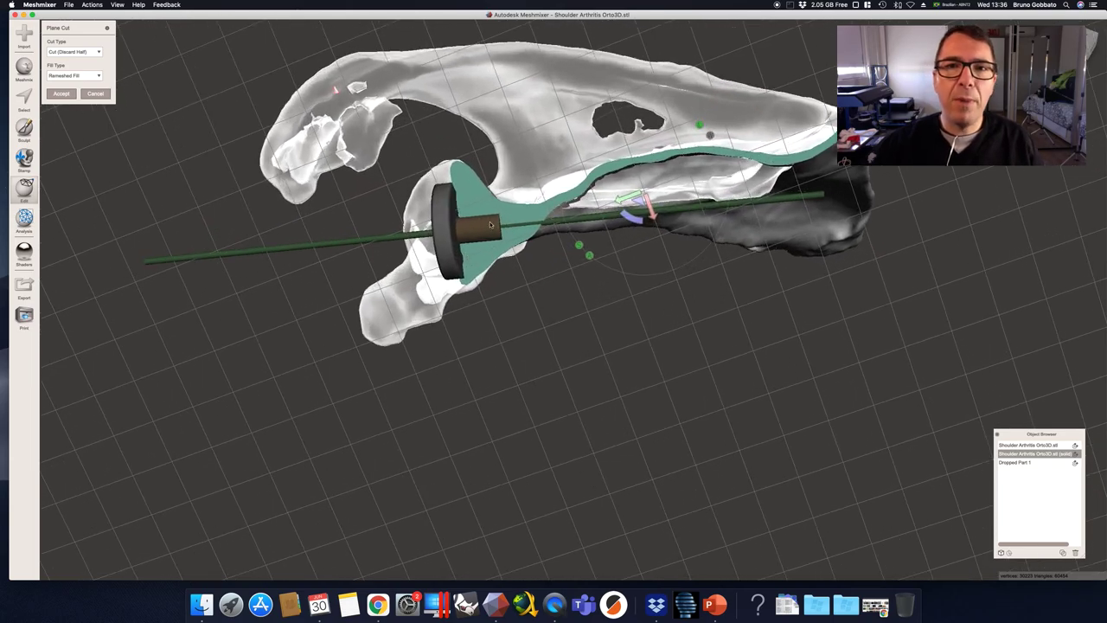
Try the plane cut on the solid scapula, undo it and leave the Plane Cut tool.
click(61, 94)
right_drag(507, 218, 638, 194)
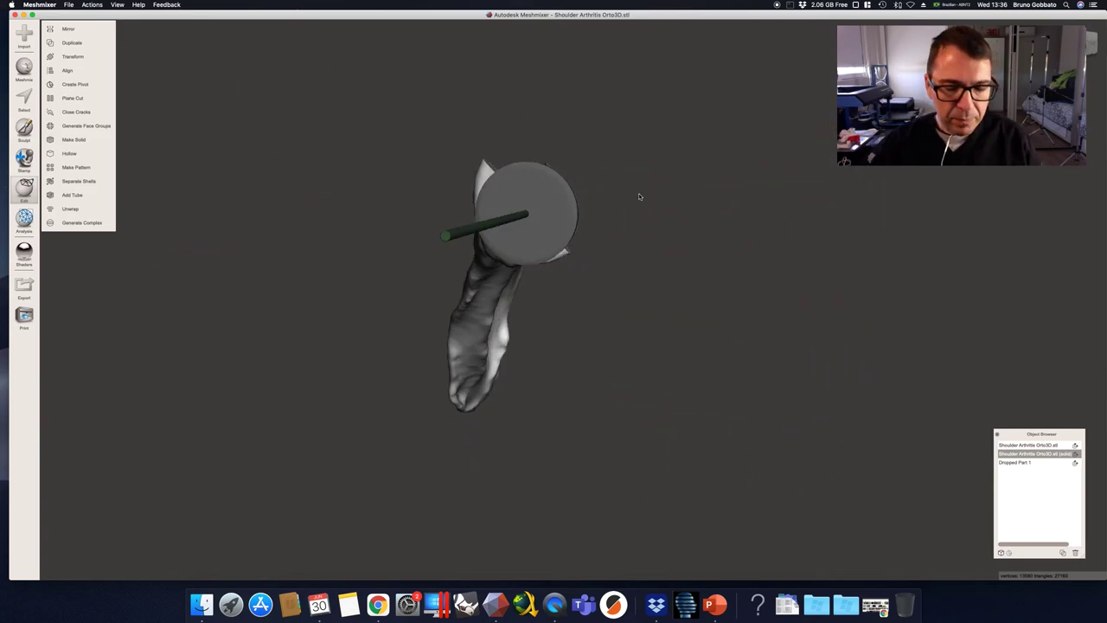
key(super+z)
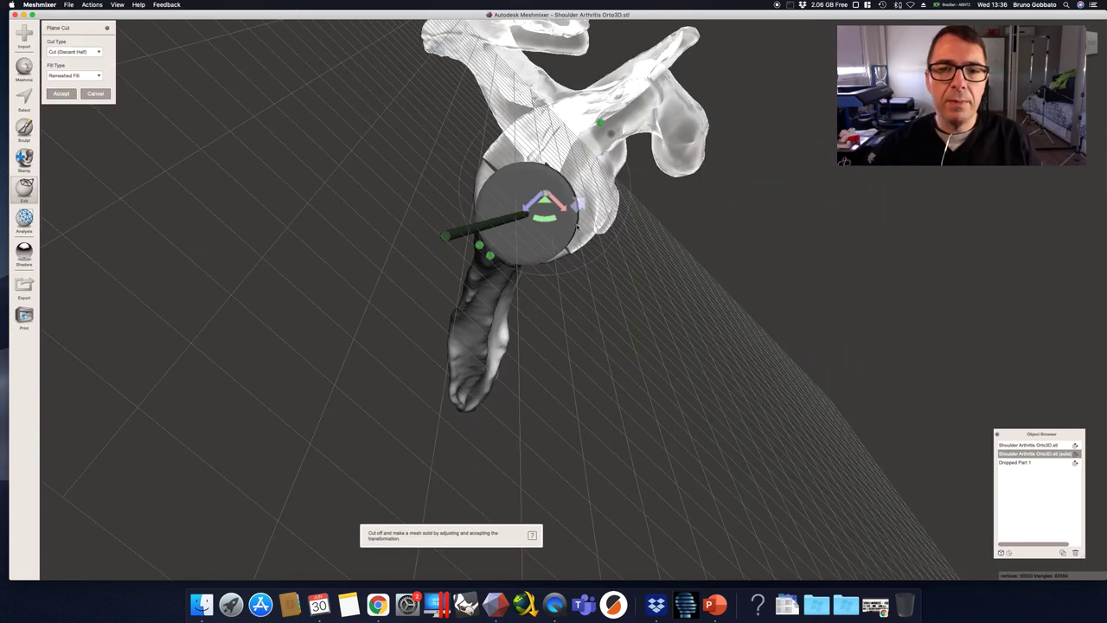
click(95, 94)
Delete the disc and peg from the implant object by selecting the rod and inverting the selection, keeping only the rod.
right_drag(271, 120, 641, 227)
scroll(640, 232, up, 3)
scroll(640, 232, down, 2)
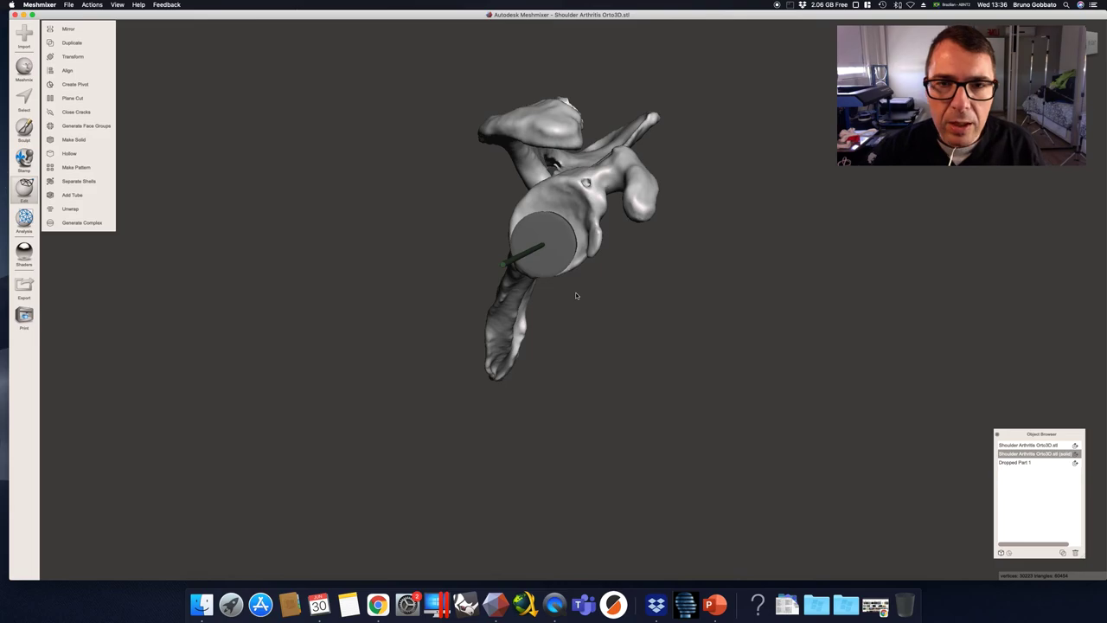
right_drag(576, 291, 467, 265)
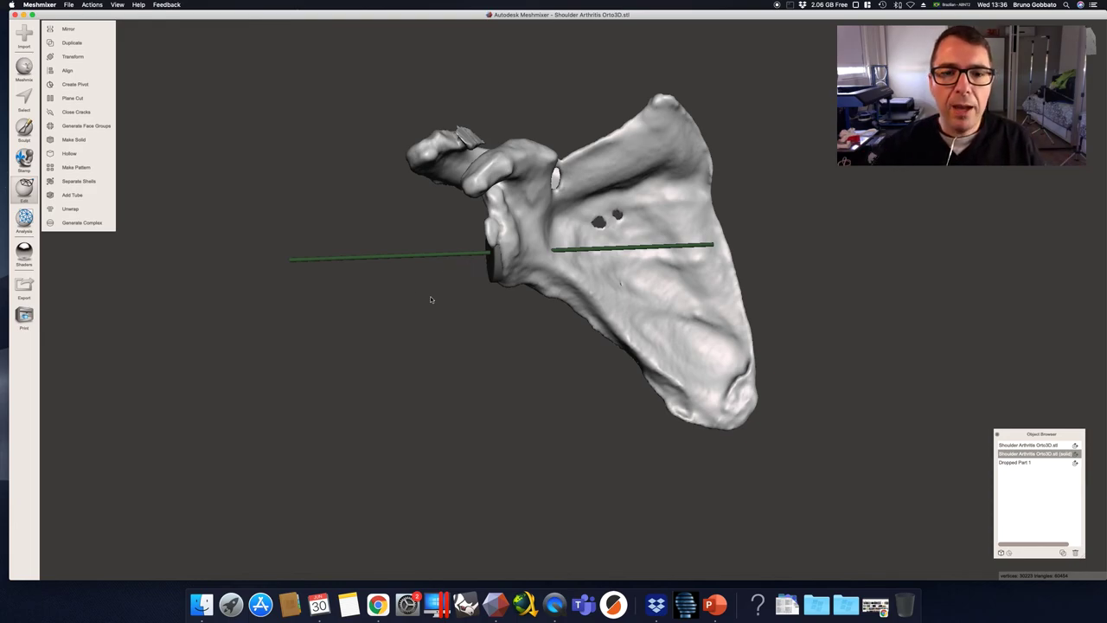
right_drag(430, 300, 538, 321)
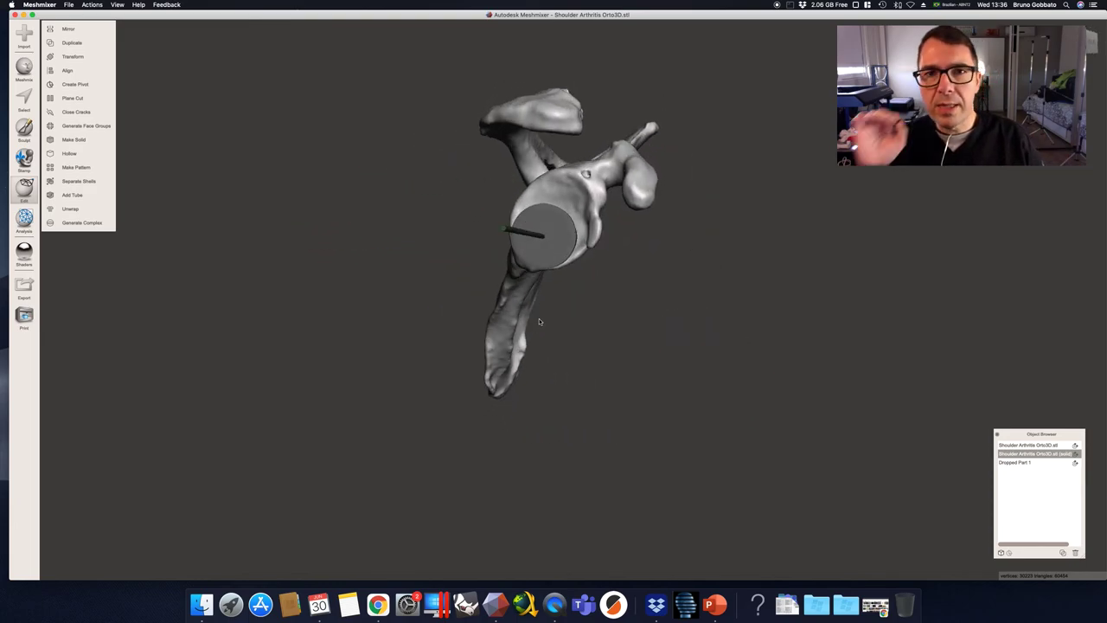
click(1038, 462)
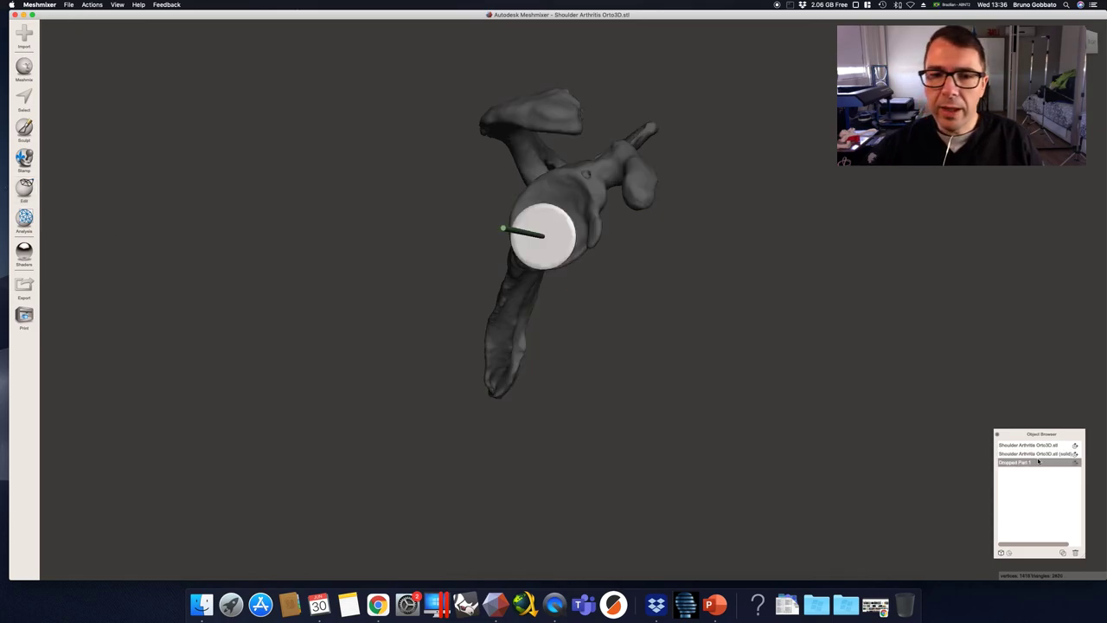
click(24, 98)
right_drag(304, 200, 245, 177)
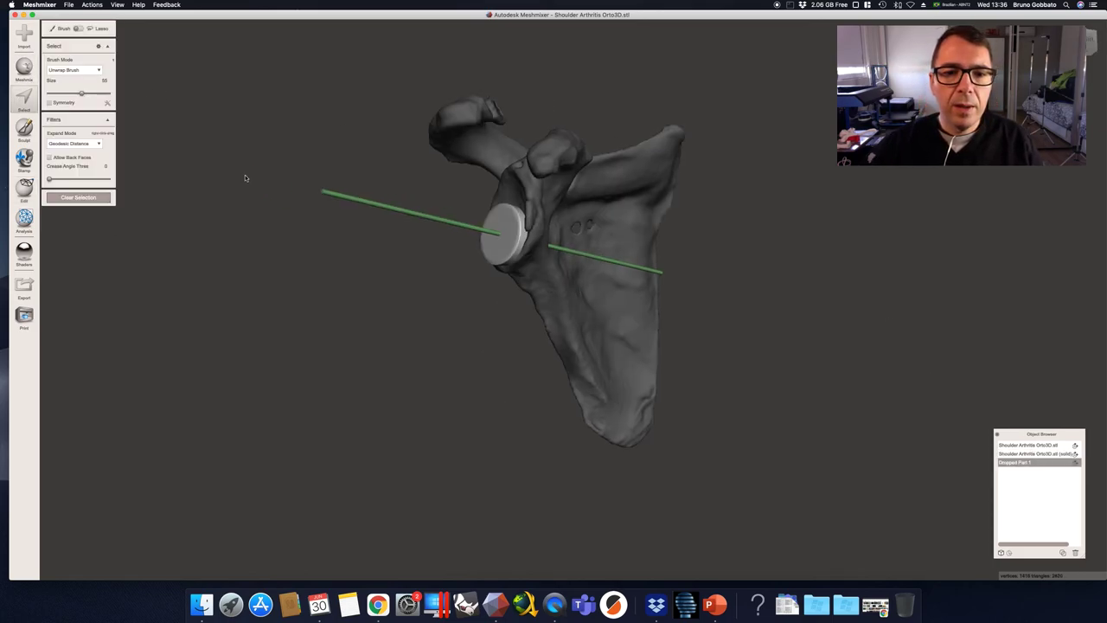
double_click(369, 206)
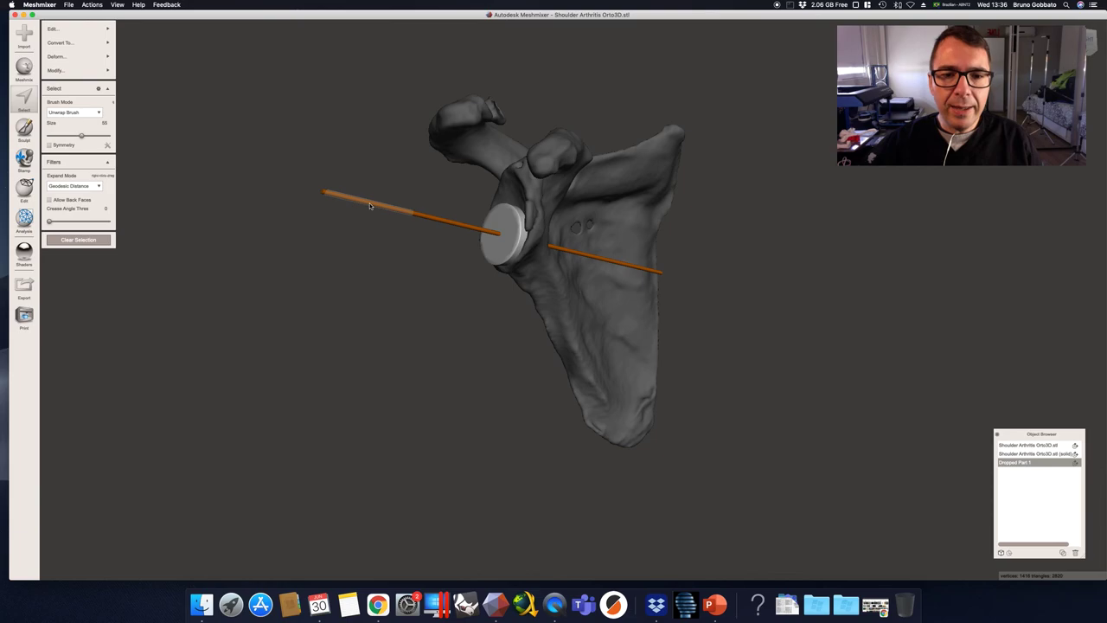
key(i)
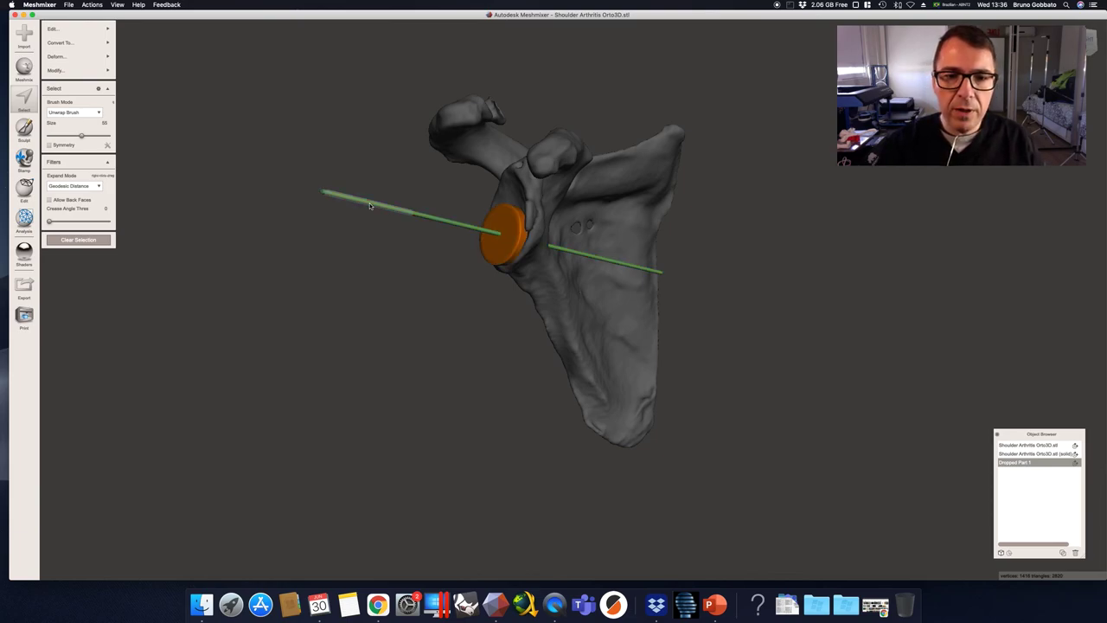
key(Delete)
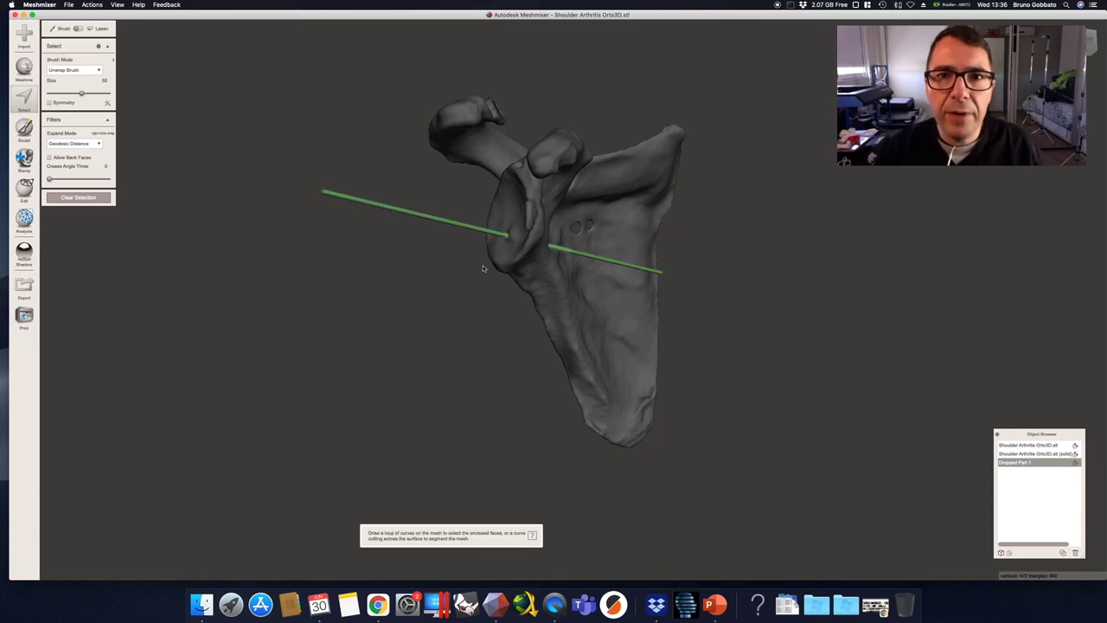
Leave the Select tool and examine the rod's entry point and path through the scapula from the side and the glenoid face.
right_drag(448, 272, 403, 265)
scroll(499, 320, up, 3)
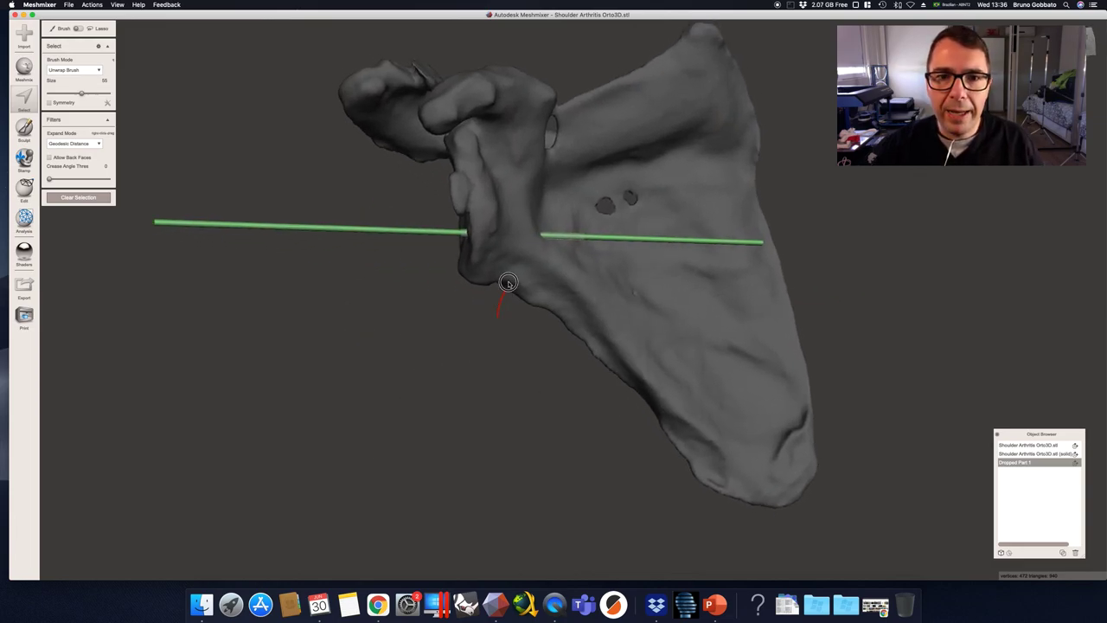
click(525, 243)
click(509, 372)
scroll(468, 330, down, 4)
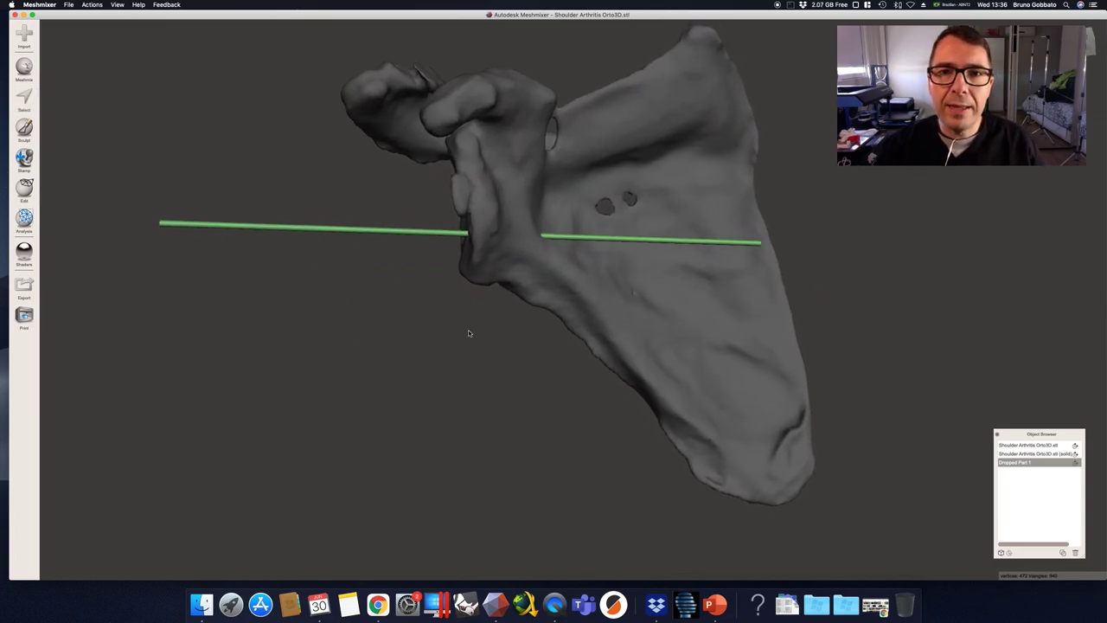
right_drag(468, 330, 597, 370)
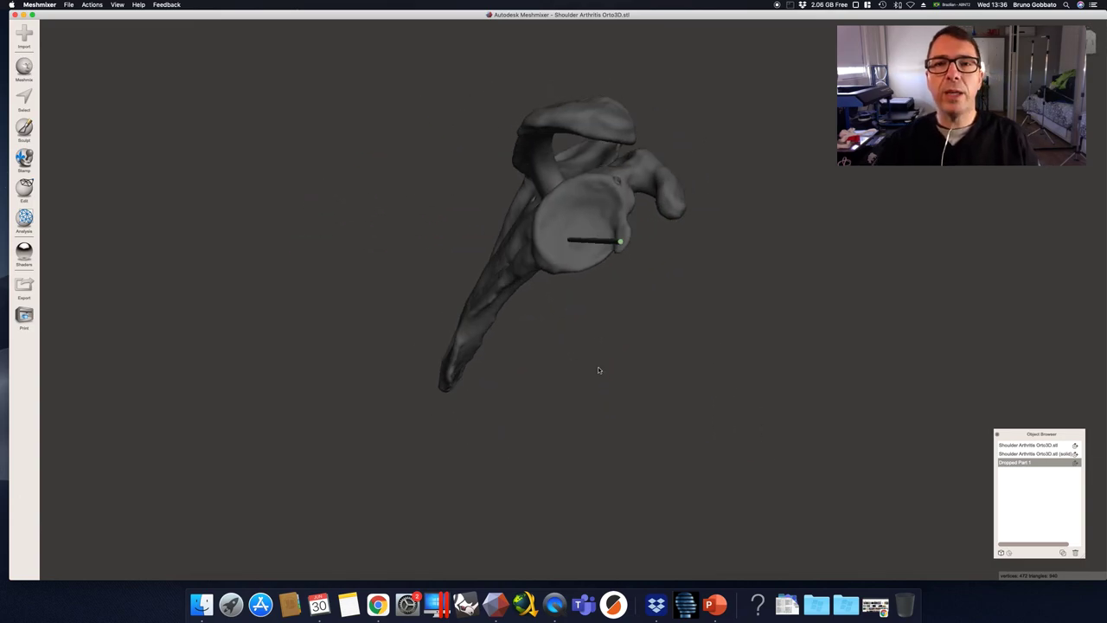